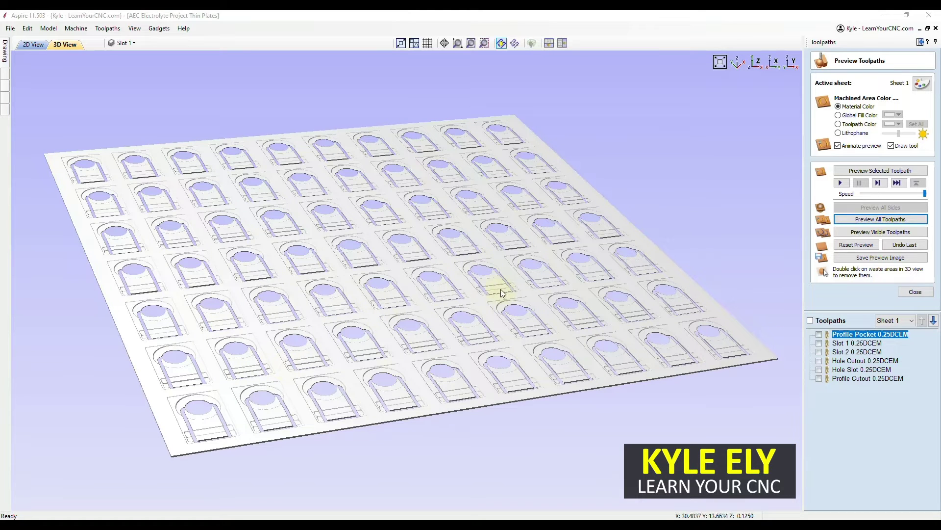
Step: Inspect the simulated plate, reset the preview, and re-simulate the Profile Pocket toolpath
drag(466, 276, 458, 300)
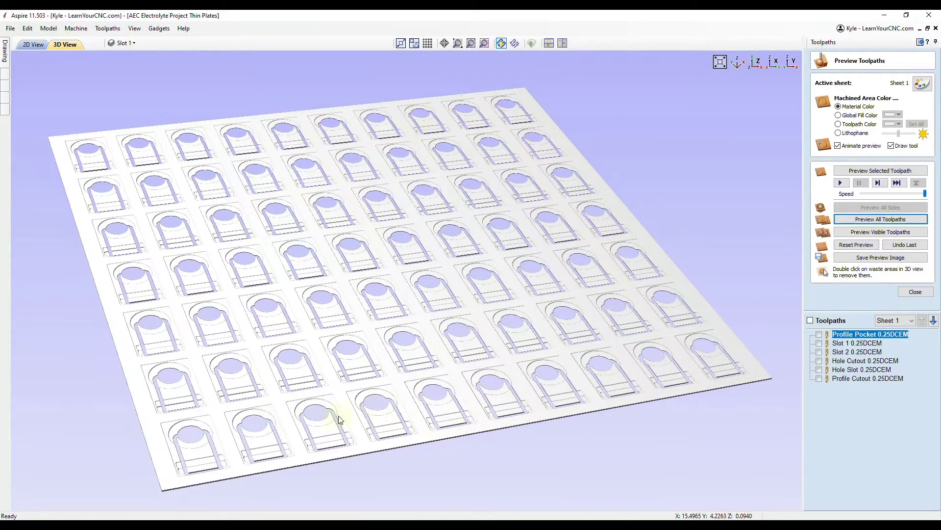
drag(358, 424, 326, 410)
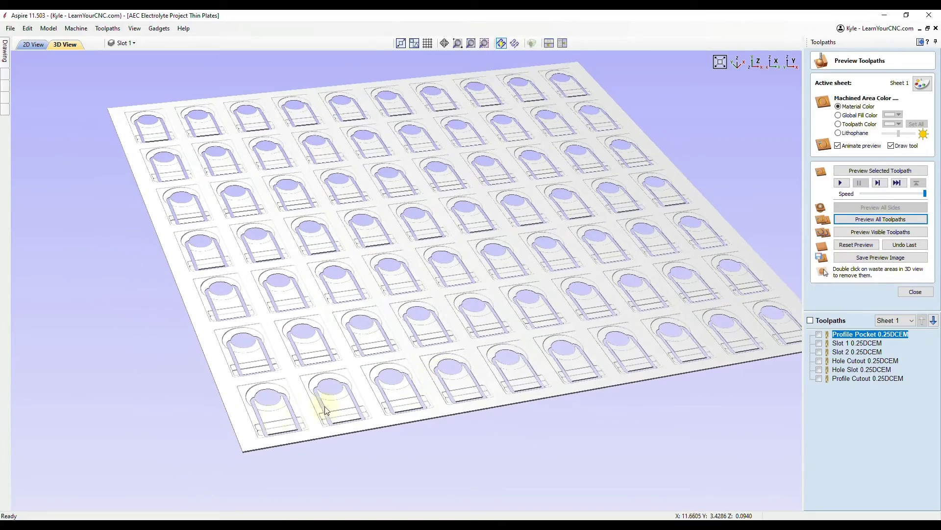
scroll(269, 427, up, 5)
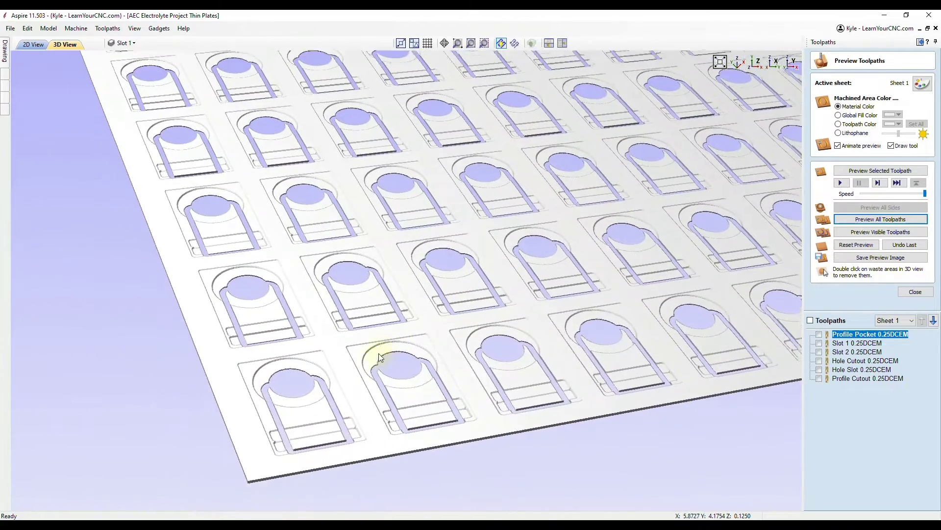
scroll(384, 386, down, 3)
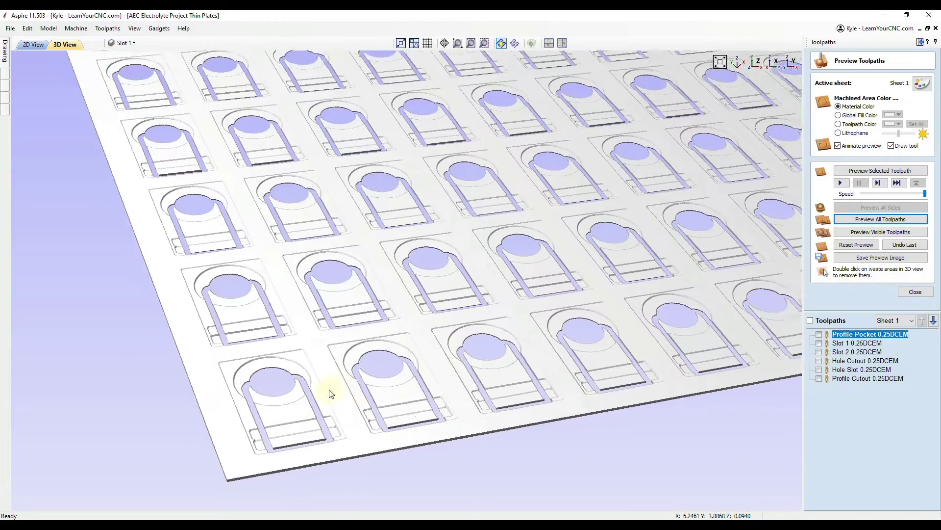
drag(330, 388, 323, 424)
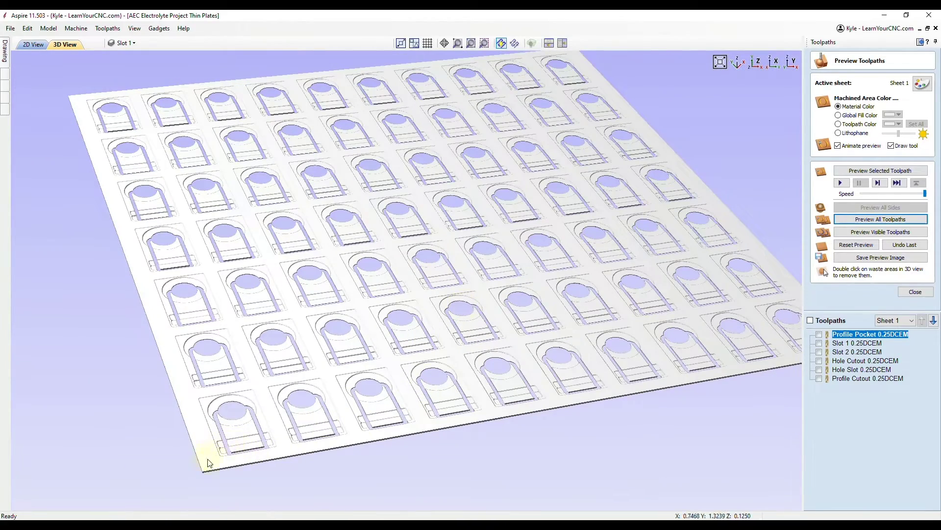
scroll(273, 437, up, 6)
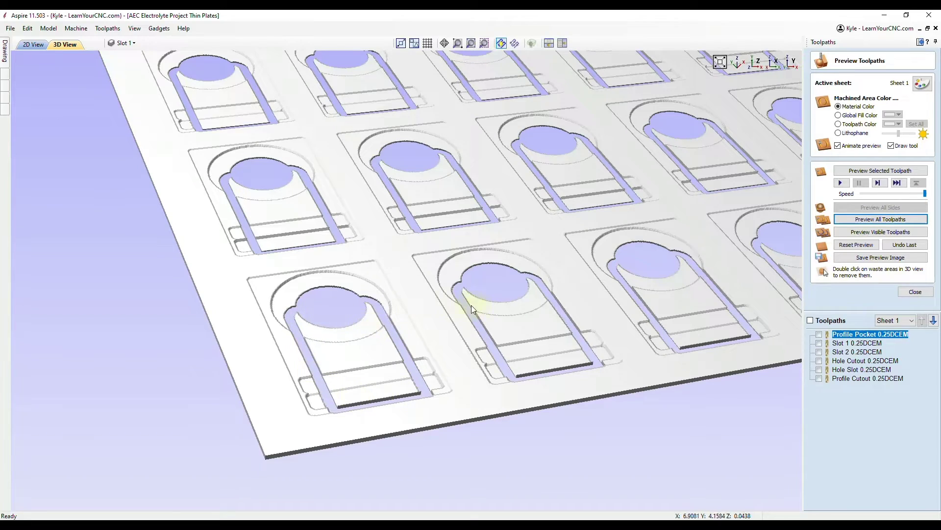
scroll(472, 305, down, 10)
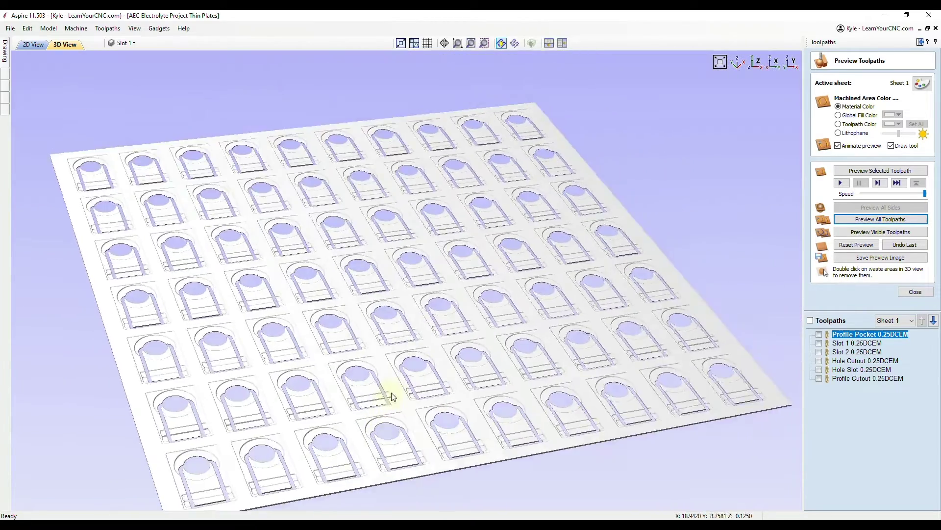
scroll(387, 383, down, 3)
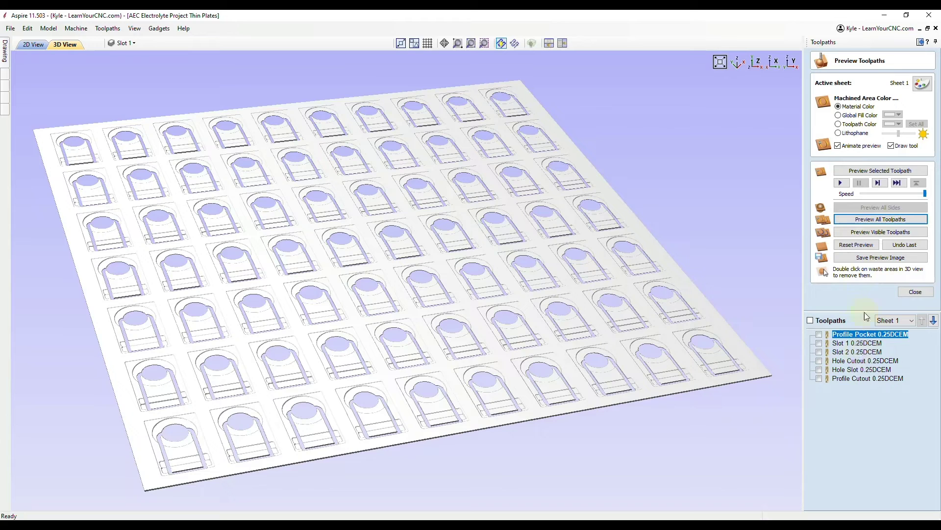
click(856, 245)
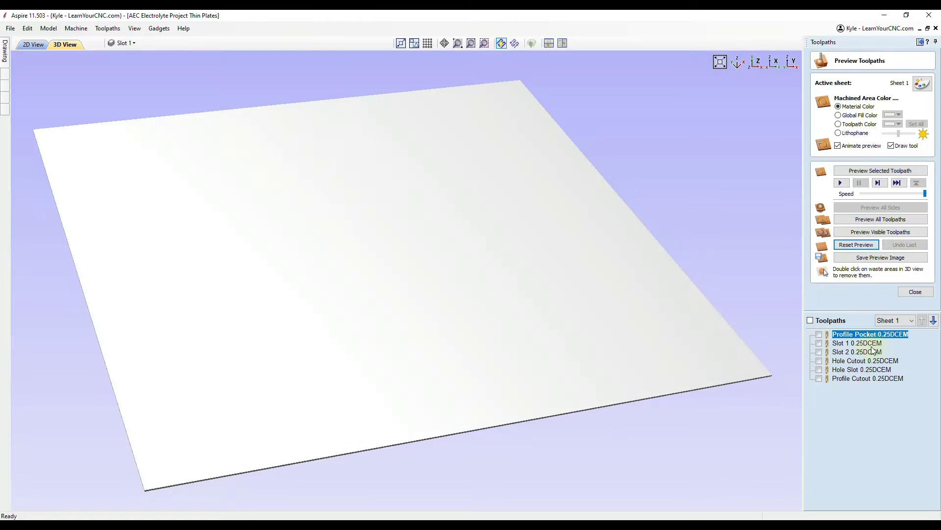
click(860, 173)
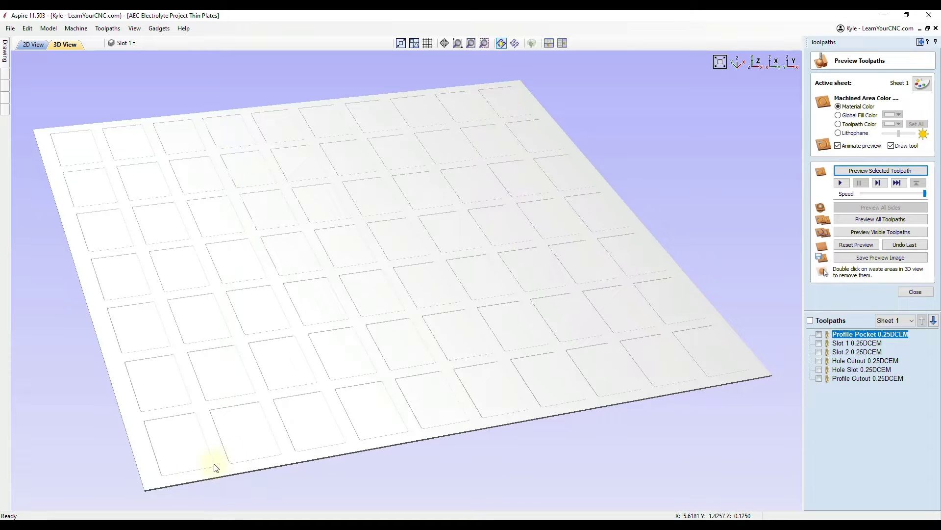
Step: Simulate the Slot 1 and Slot 2 toolpaths on every part
click(857, 343)
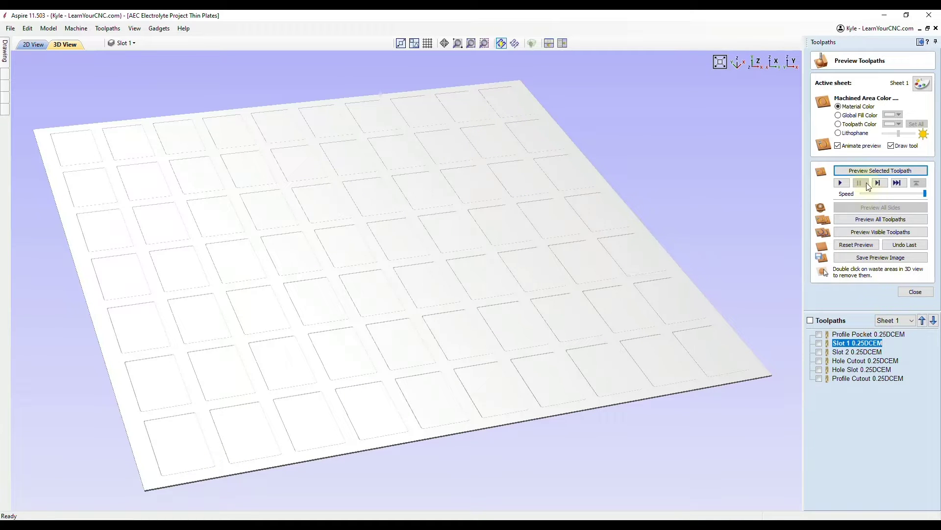
click(880, 170)
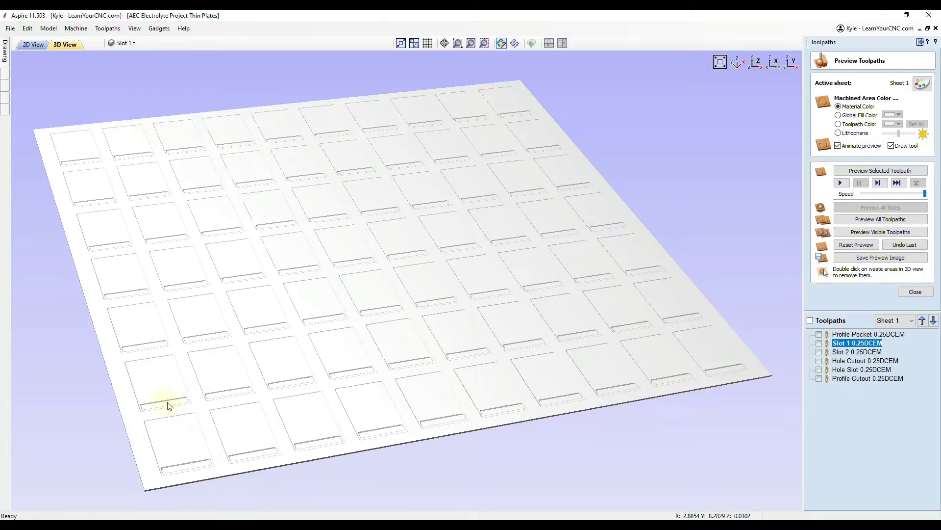
click(857, 352)
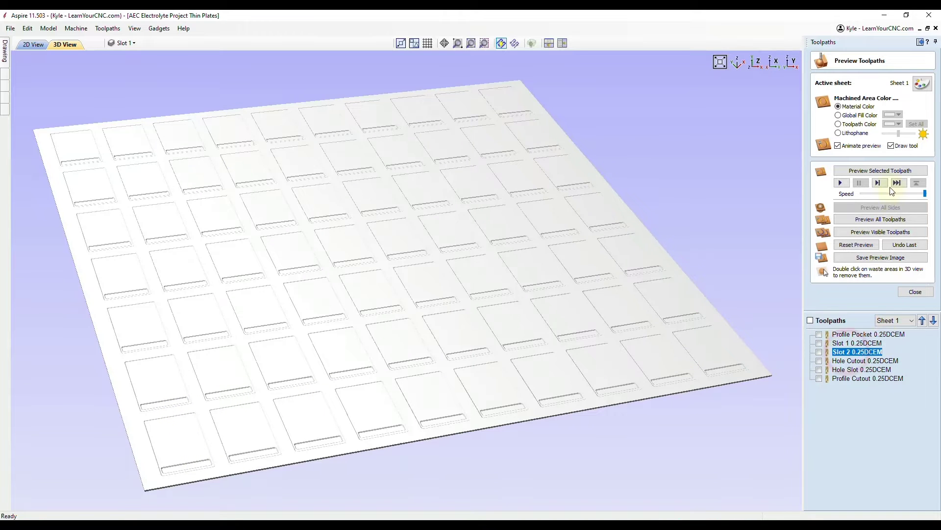
click(878, 171)
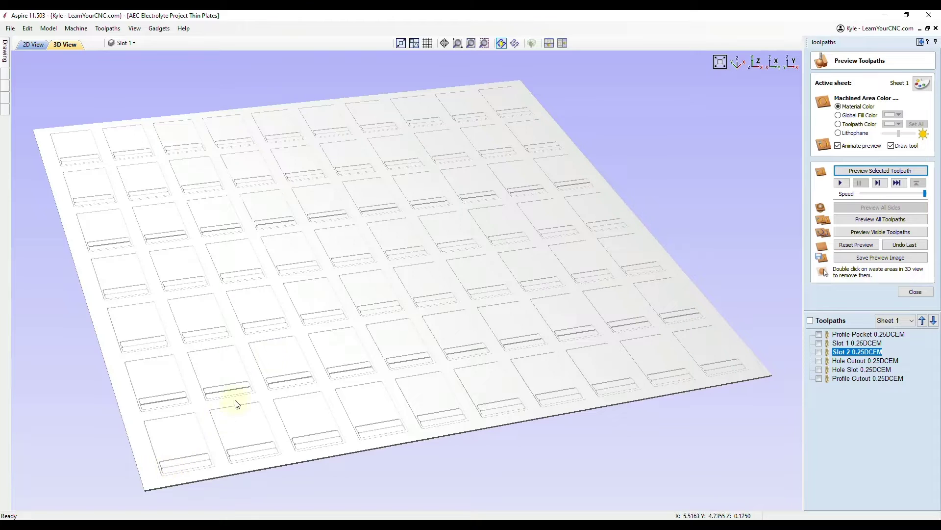
Step: Simulate the Hole Cutout, Hole Slot and Profile Cutout 0.25DCEM toolpaths in turn
click(855, 360)
click(854, 172)
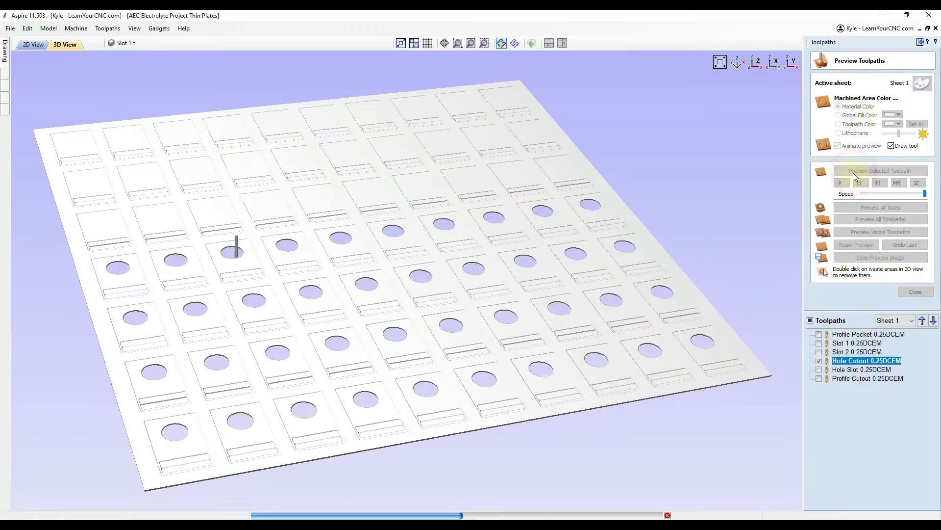
click(844, 371)
click(879, 171)
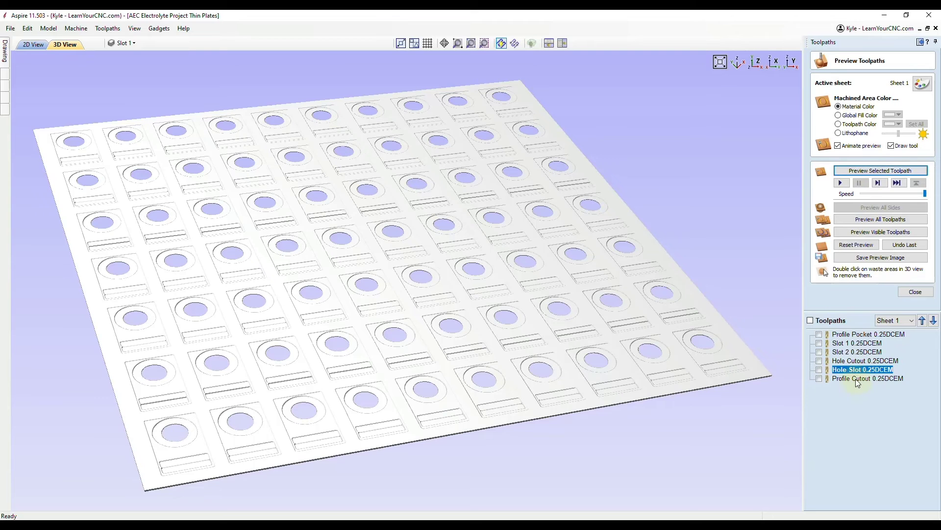
click(863, 378)
click(875, 170)
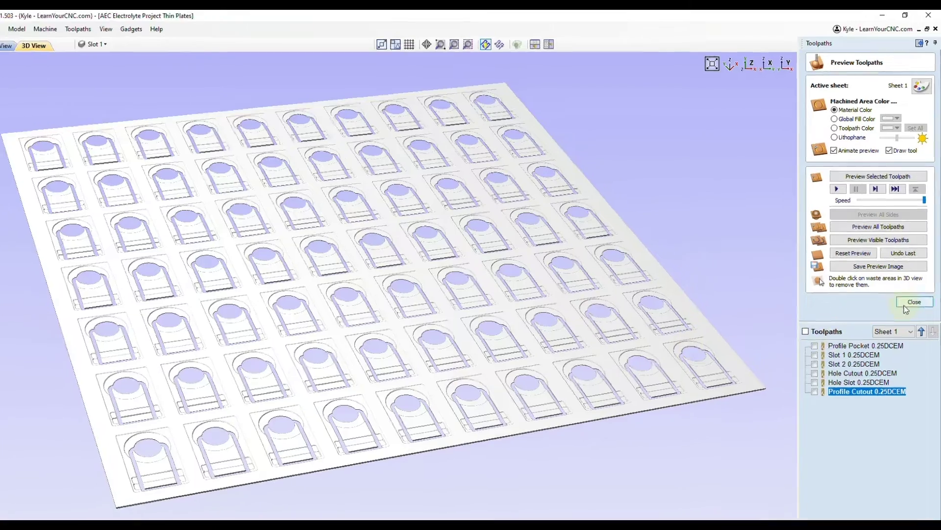
Step: Close the preview and show the 03:58:45 machining time summary for all toolpaths
click(915, 292)
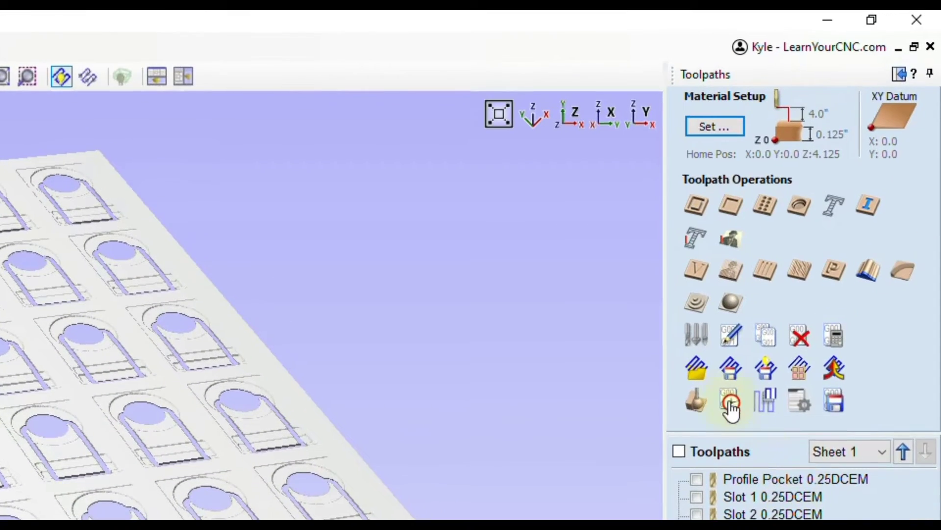
click(730, 403)
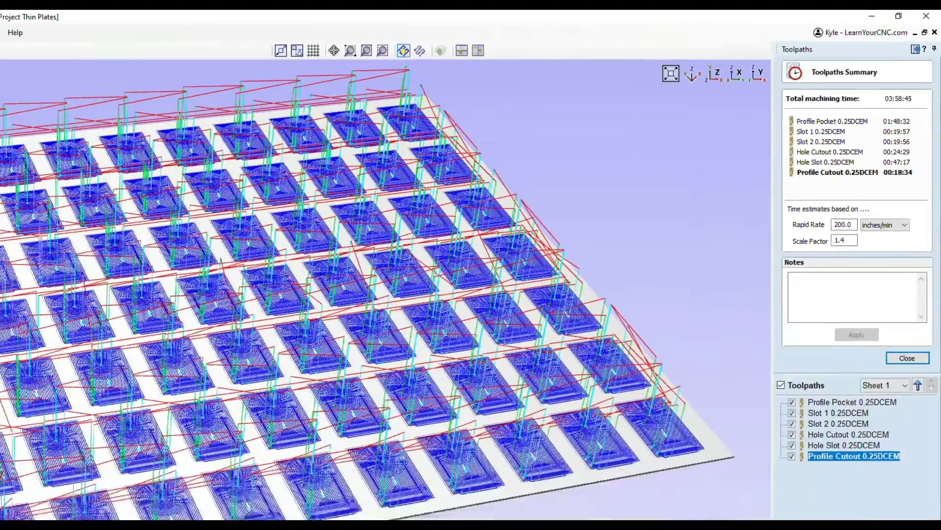
drag(445, 432, 416, 342)
drag(347, 291, 345, 303)
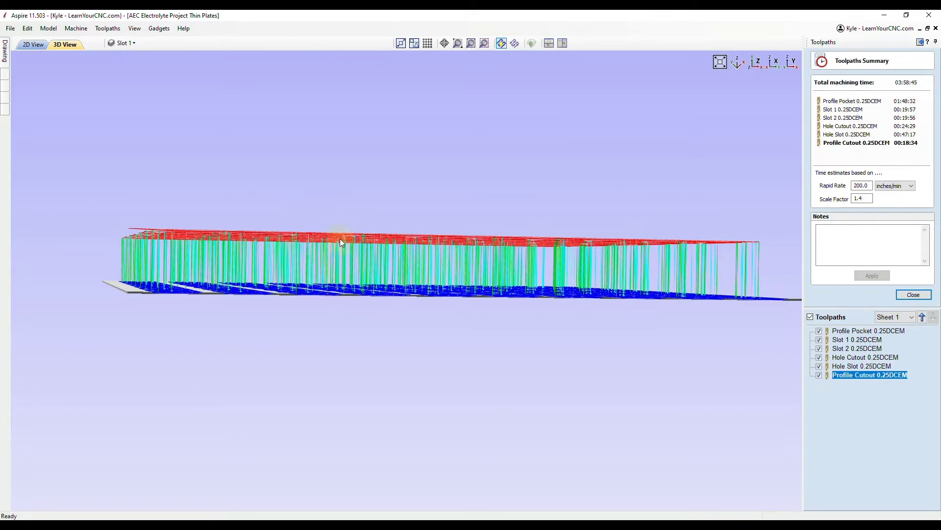
drag(323, 271, 339, 300)
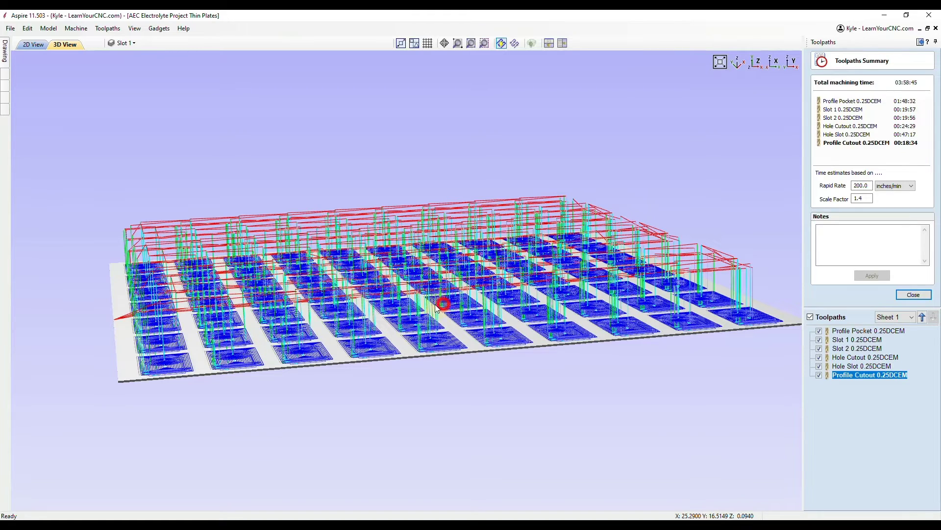
drag(441, 300, 394, 292)
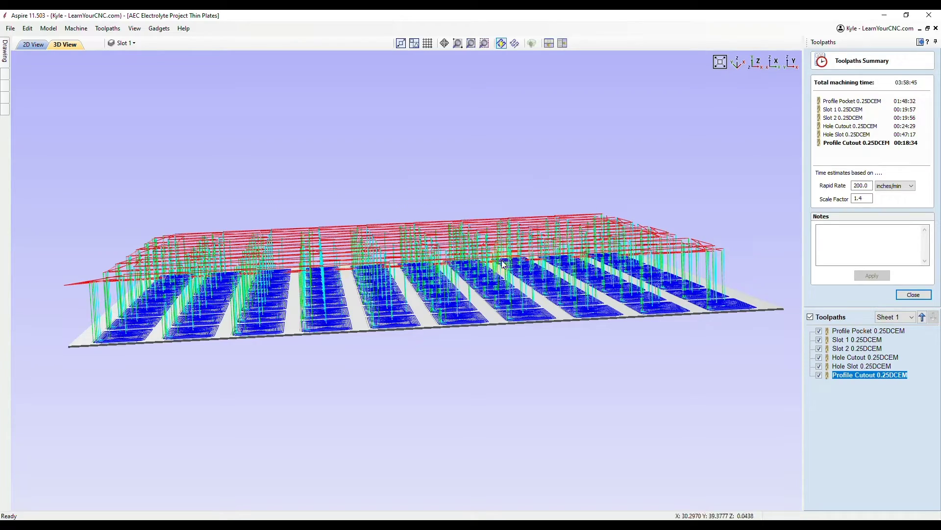
drag(383, 268, 372, 379)
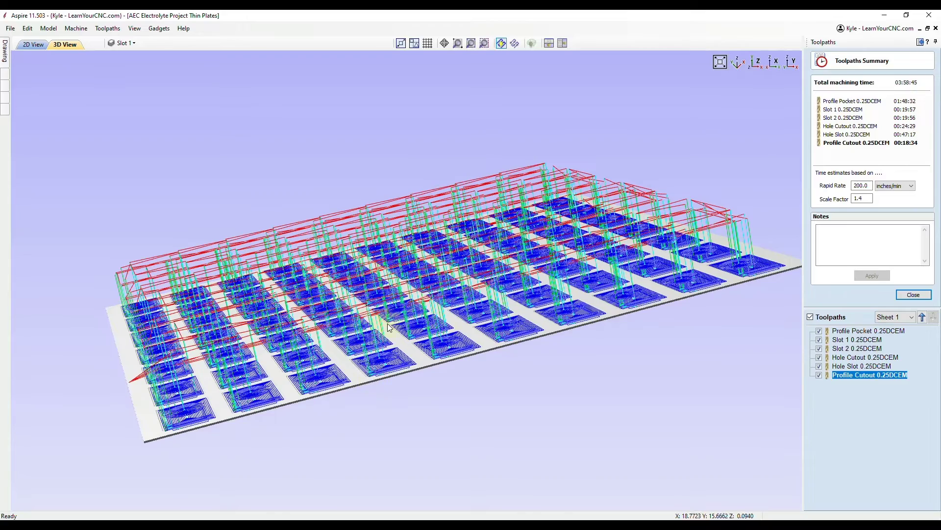
drag(426, 326, 395, 384)
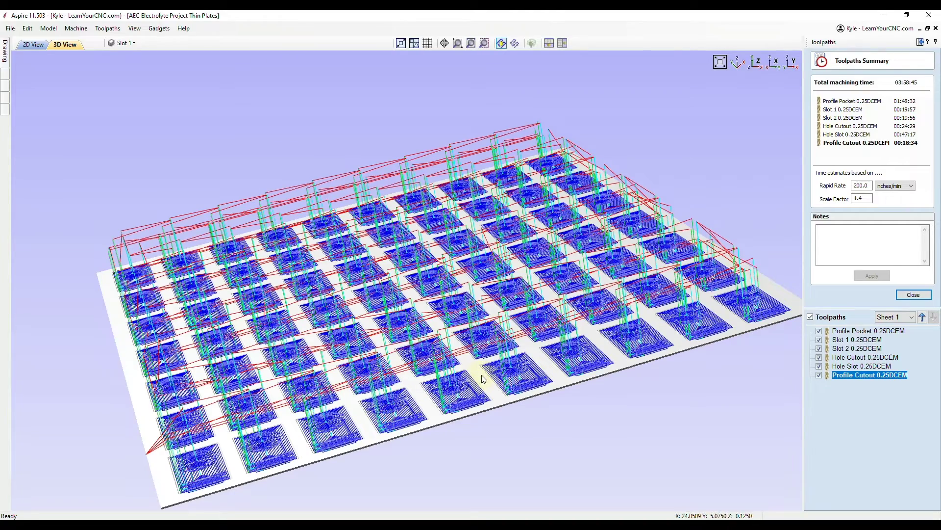
Step: Orbit the sheet to inspect the rapid moves, then close the time summary
drag(332, 304, 428, 293)
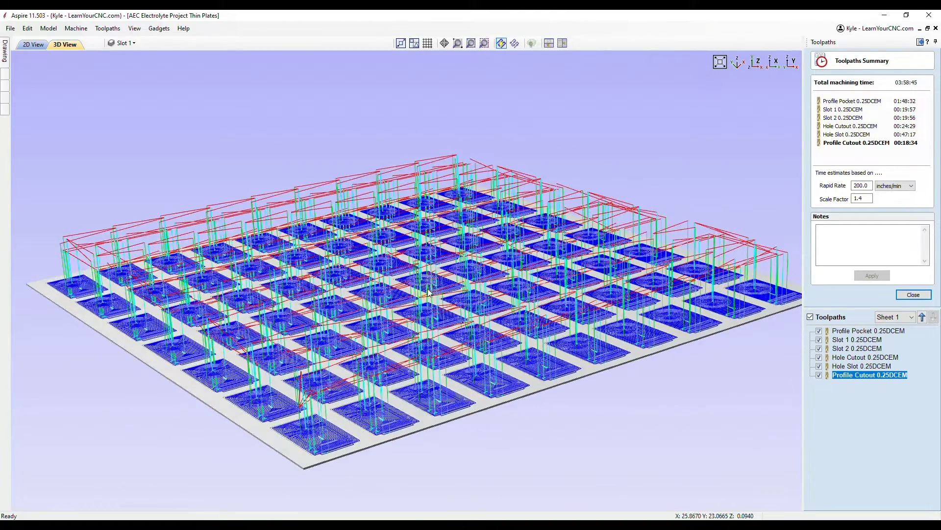
click(534, 337)
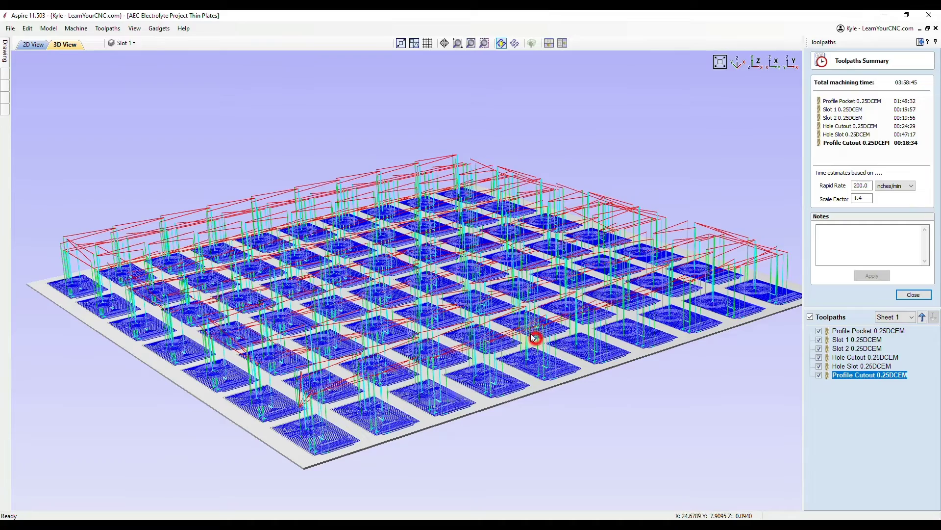
drag(534, 337, 544, 304)
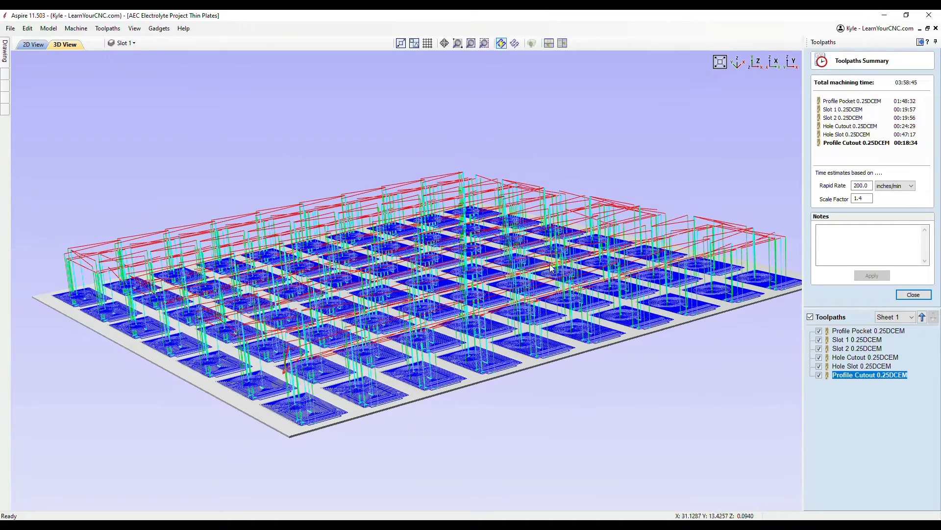
drag(491, 275, 480, 276)
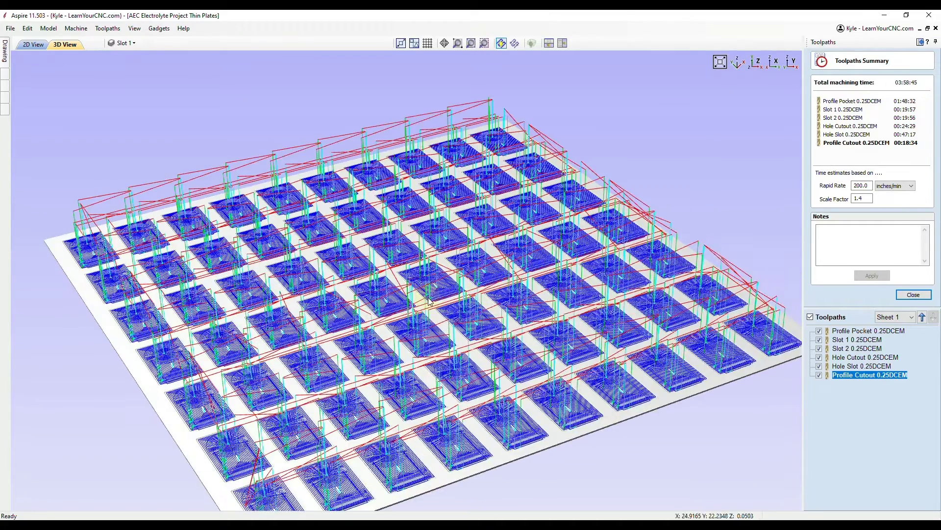
click(913, 294)
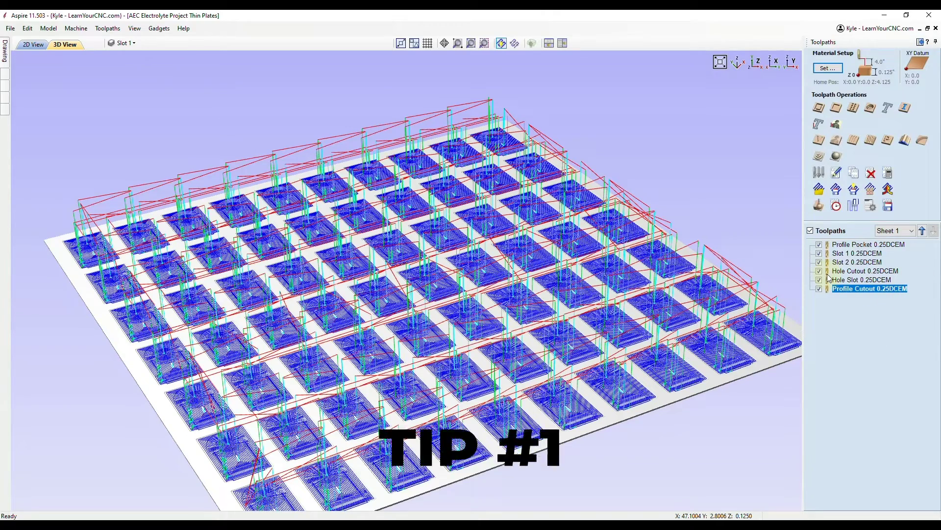
Step: Select Profile Pocket and untick Profile Cutout 0.25DCEM to hide it
click(850, 245)
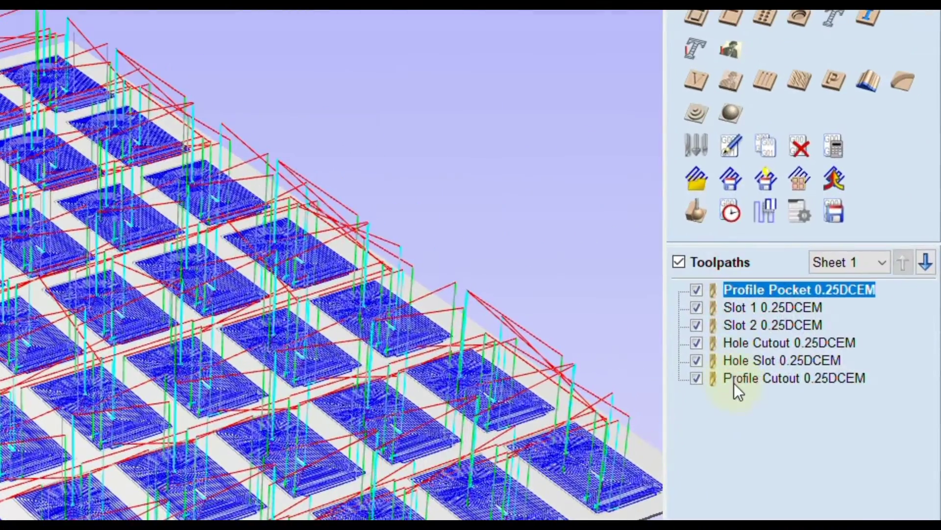
mouse_move(734, 384)
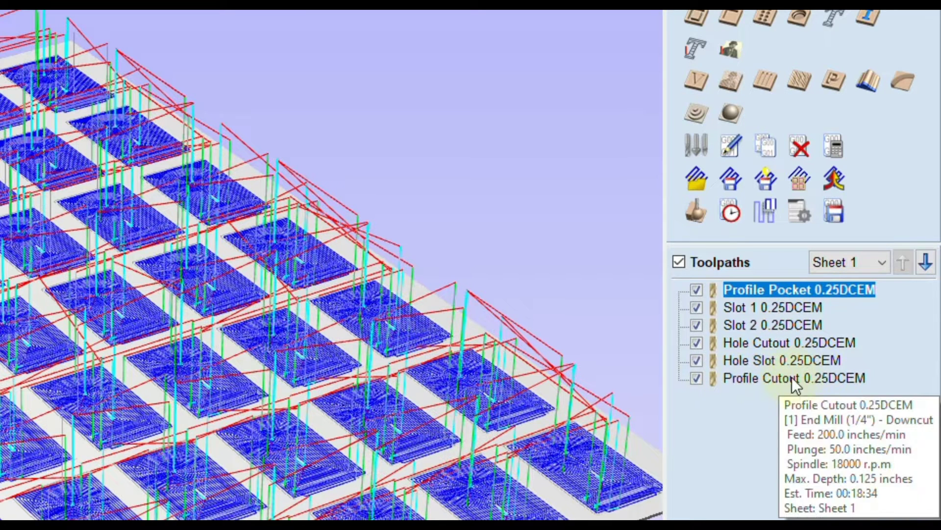
click(698, 382)
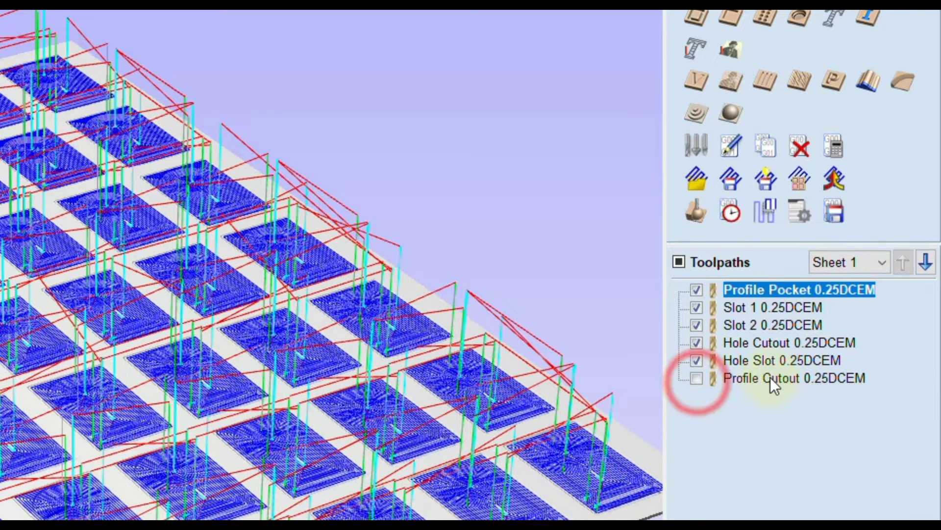
Step: Merge the five checked 0.25DCEM toolpaths by part into 'Merged Toolpath 1'
click(836, 189)
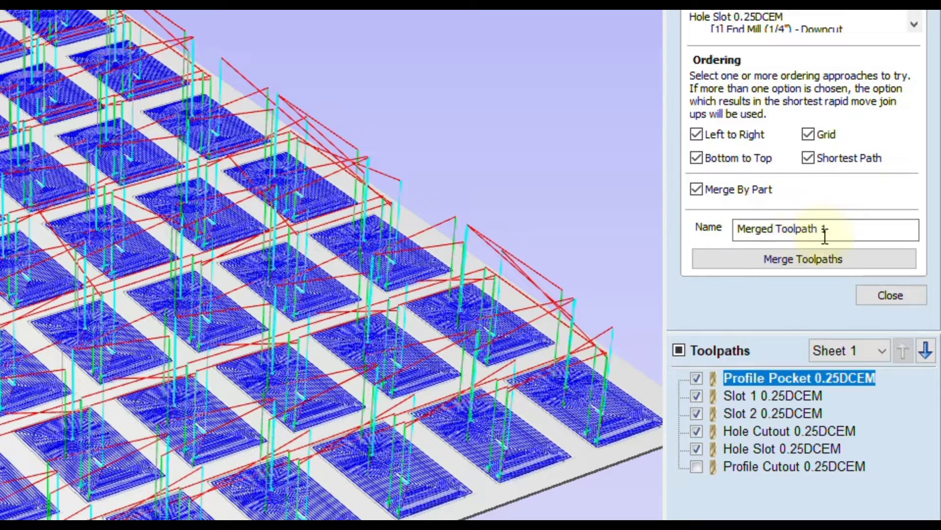
click(787, 262)
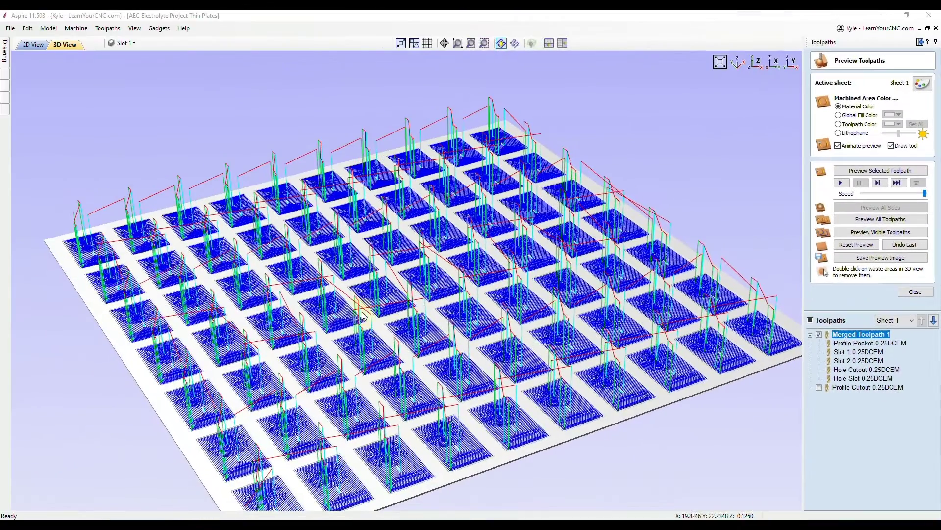
Step: Orbit the 3D view to inspect Merged Toolpath 1's rapid moves between plates
mouse_move(505, 353)
mouse_down()
mouse_move(519, 370)
mouse_move(524, 342)
mouse_move(490, 341)
mouse_up()
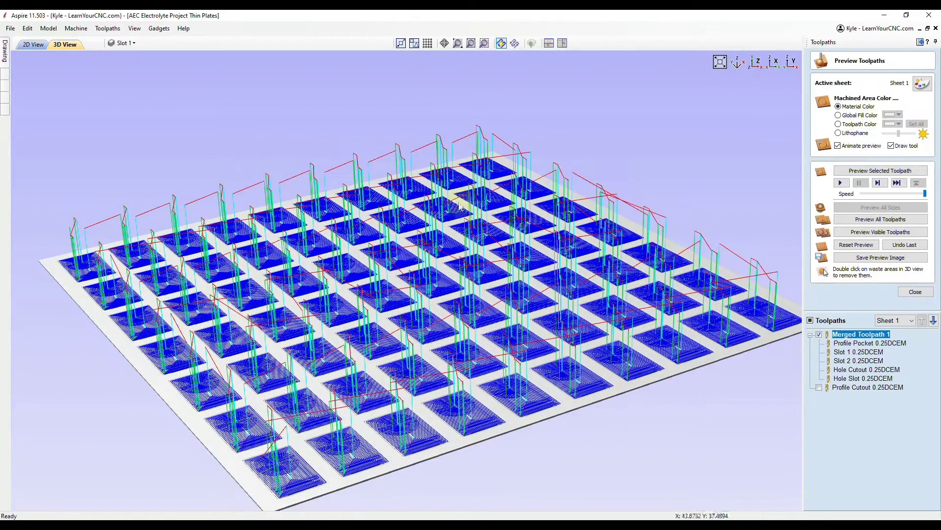
drag(510, 277, 349, 393)
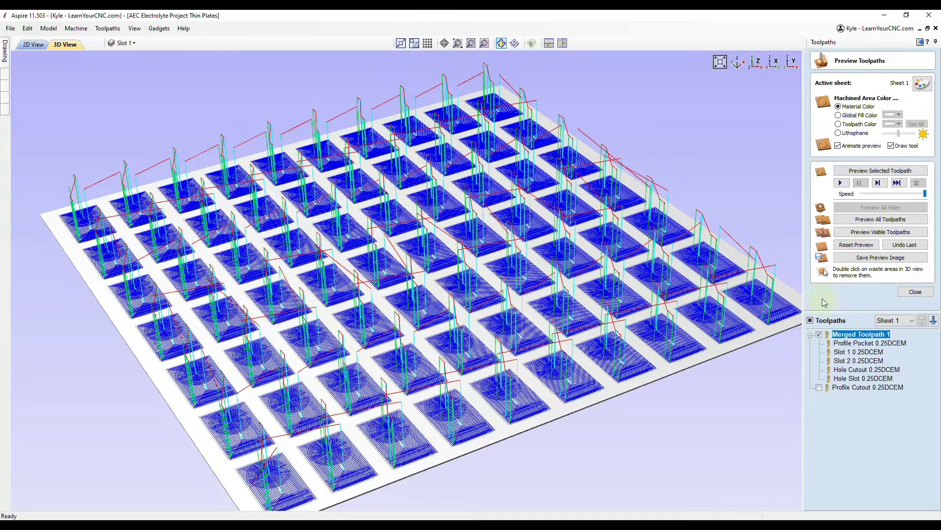
Step: Reset the preview, adjust simulation speed, and start simulating Merged Toolpath 1
click(856, 247)
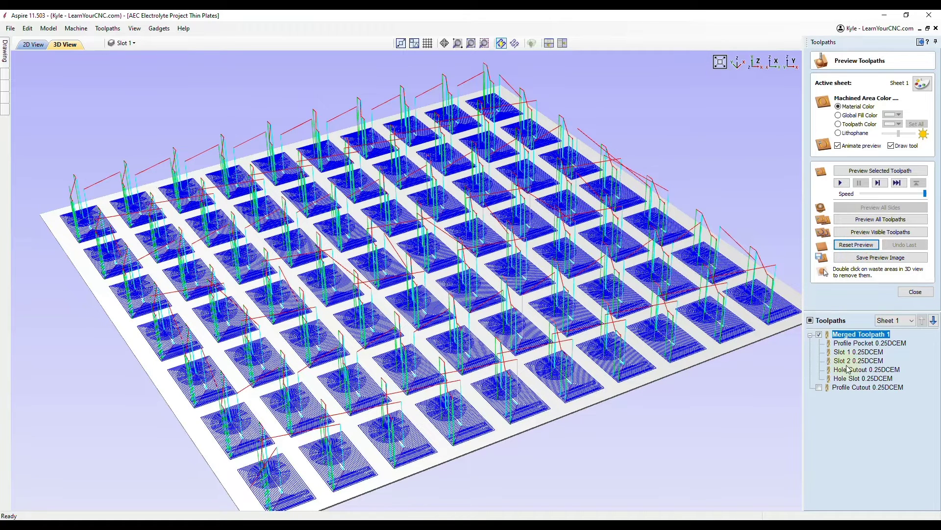
mouse_move(844, 339)
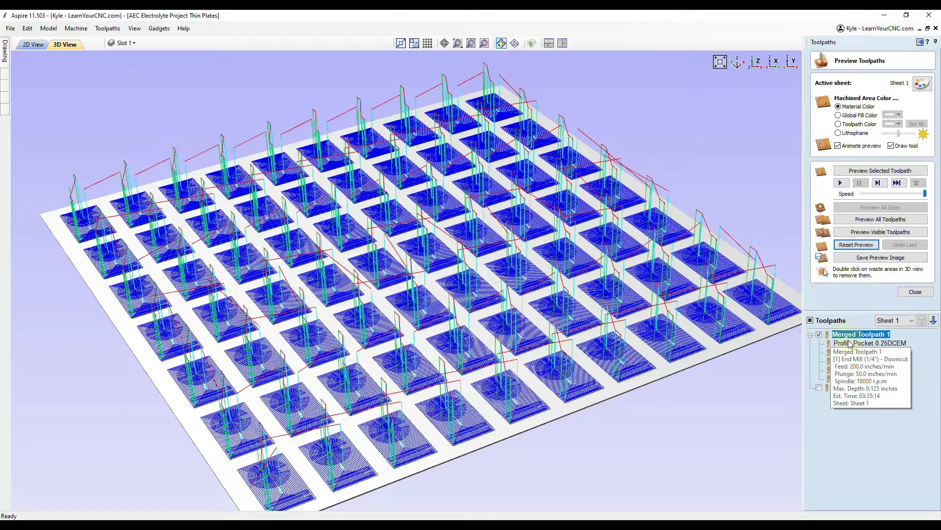
drag(926, 196, 919, 199)
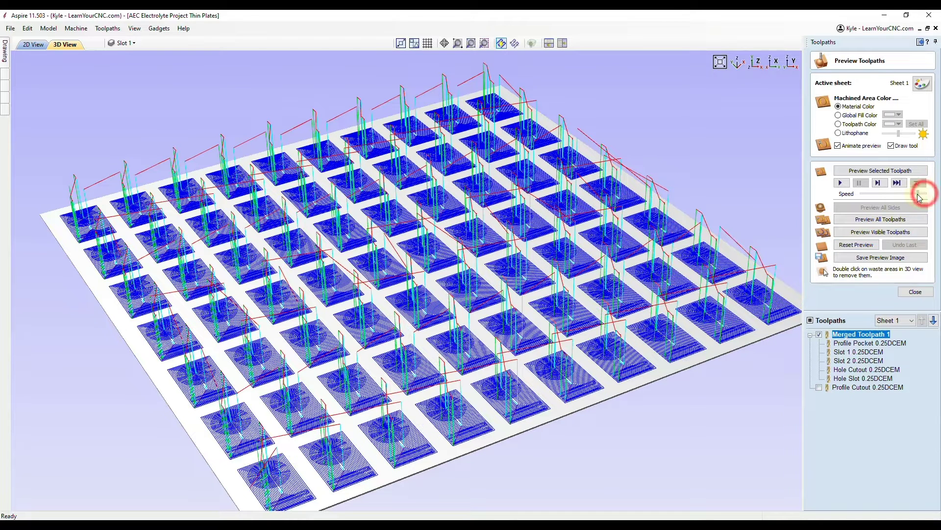
click(874, 172)
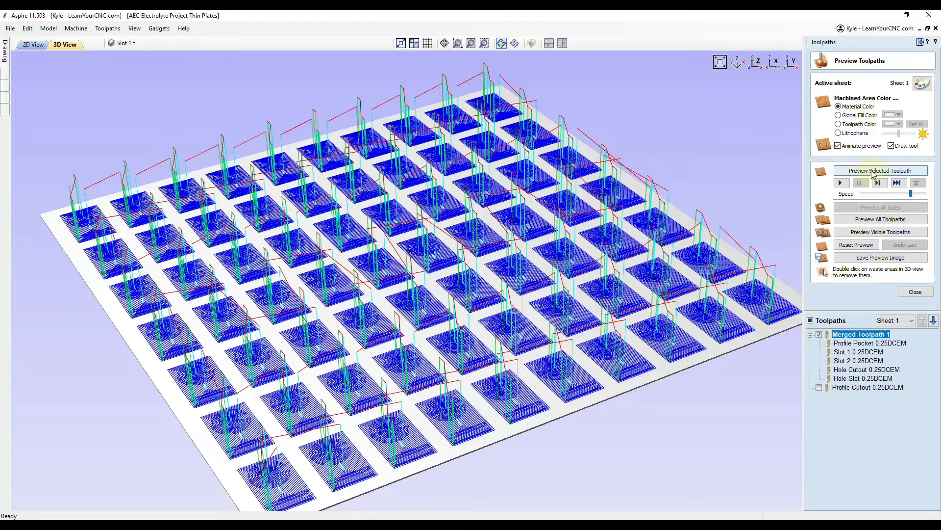
click(874, 172)
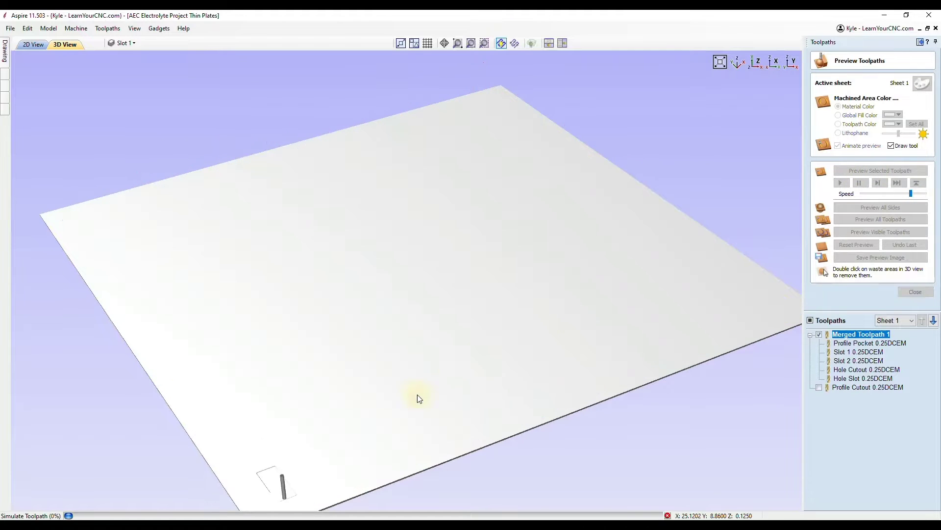
Step: Run Merged Toolpath 1's simulation at maximum speed while orbiting to check every plate
scroll(314, 402, up, 3)
scroll(338, 392, up, 3)
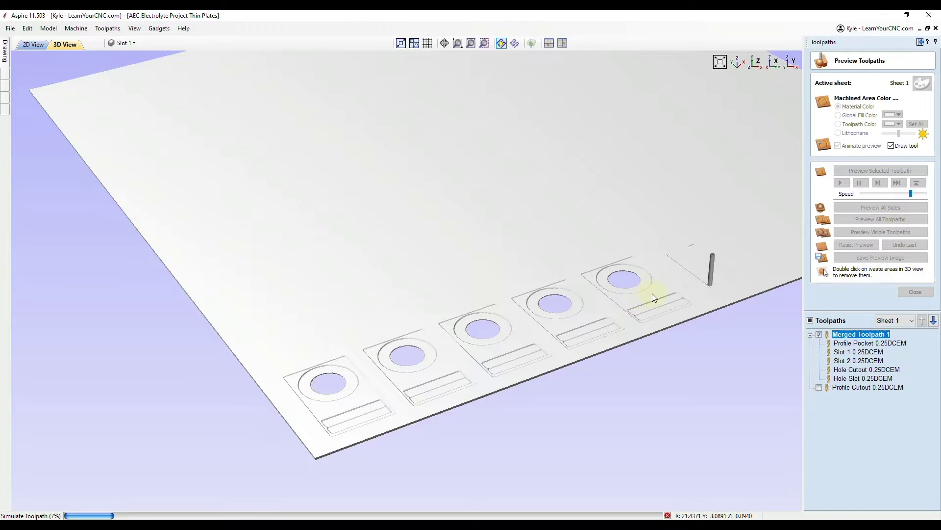
drag(681, 296, 279, 398)
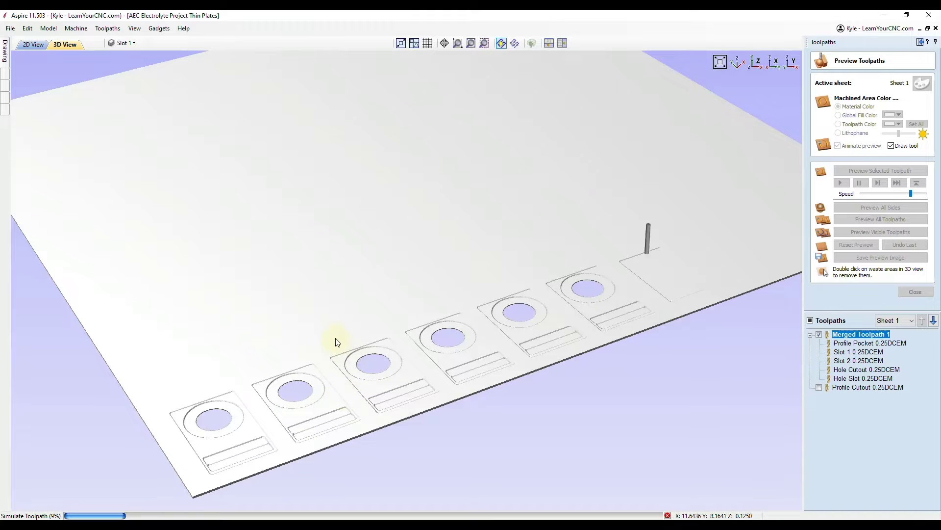
drag(336, 361, 519, 309)
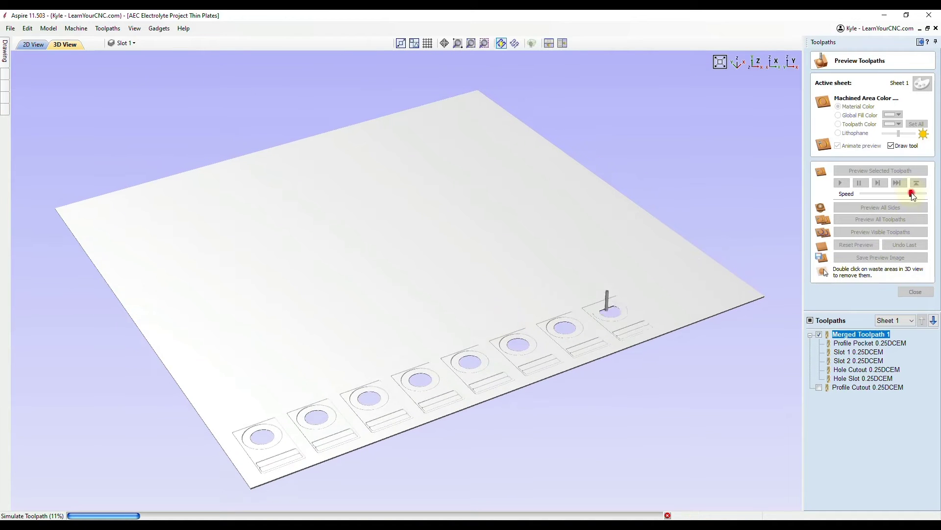
drag(911, 194, 925, 194)
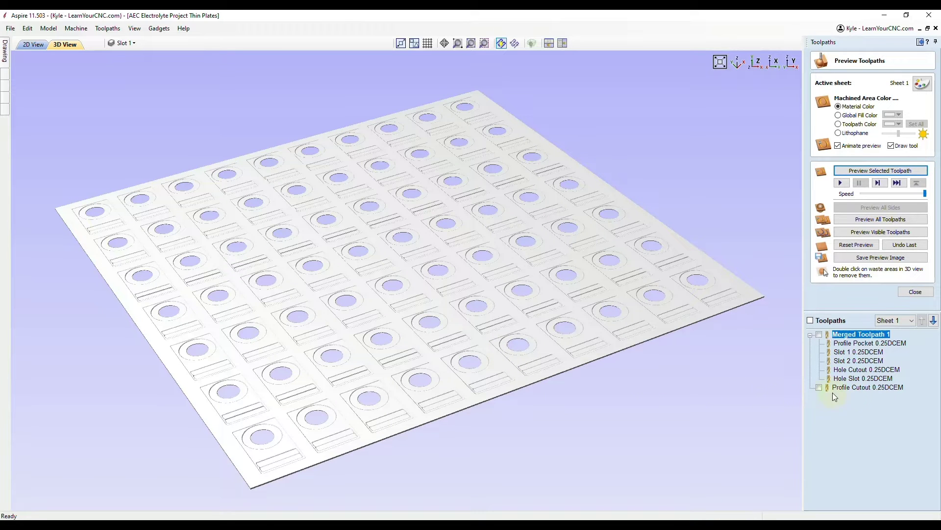
drag(378, 375, 412, 363)
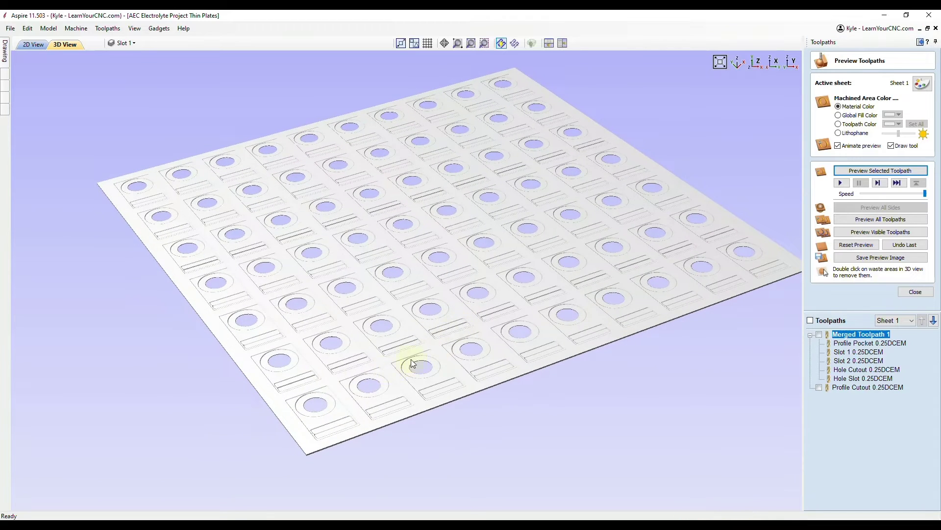
scroll(319, 410, up, 3)
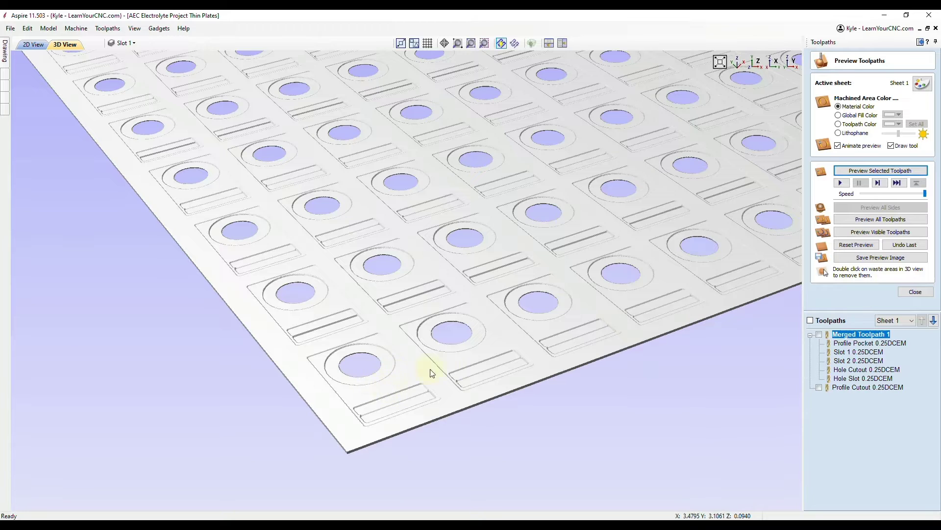
drag(432, 373, 326, 431)
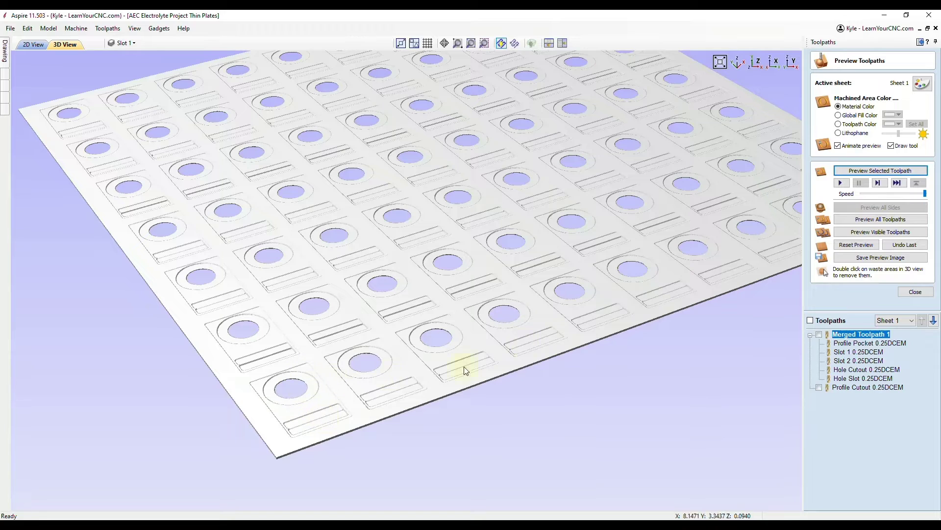
drag(598, 277, 537, 340)
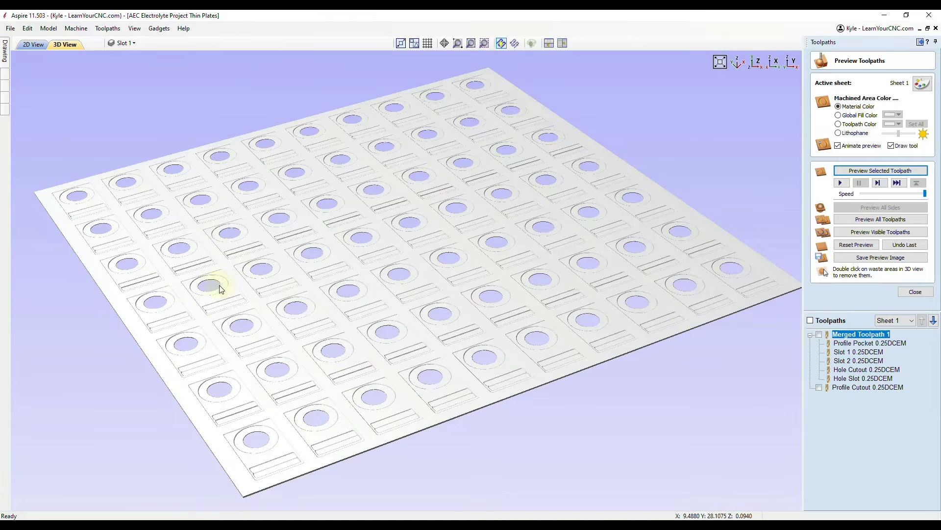
Step: Simulate the Profile Cutout 0.25DCEM toolpath, finishing at full speed
click(852, 389)
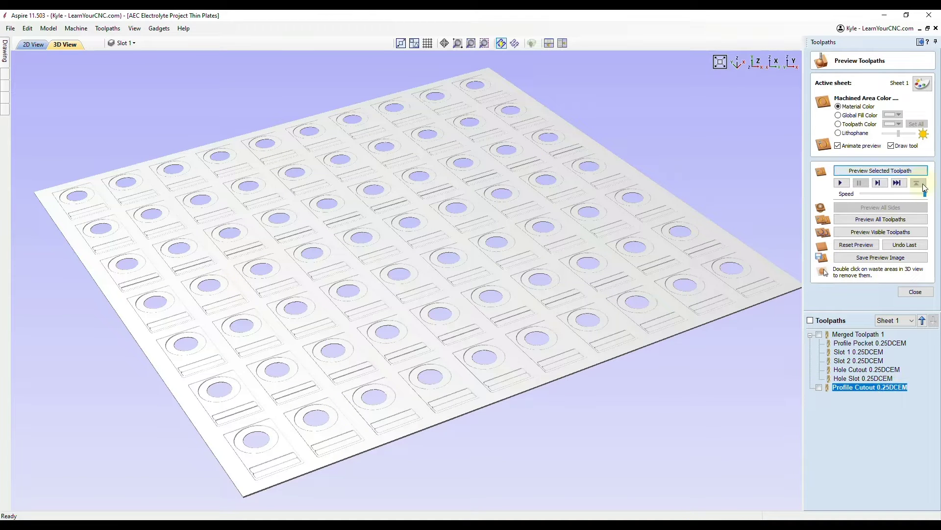
drag(925, 194, 903, 194)
click(889, 171)
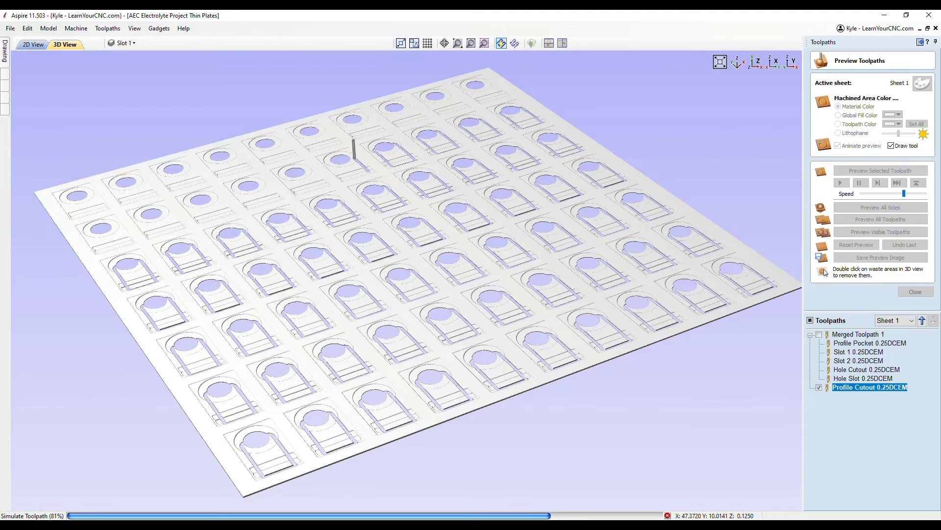
drag(903, 194, 926, 194)
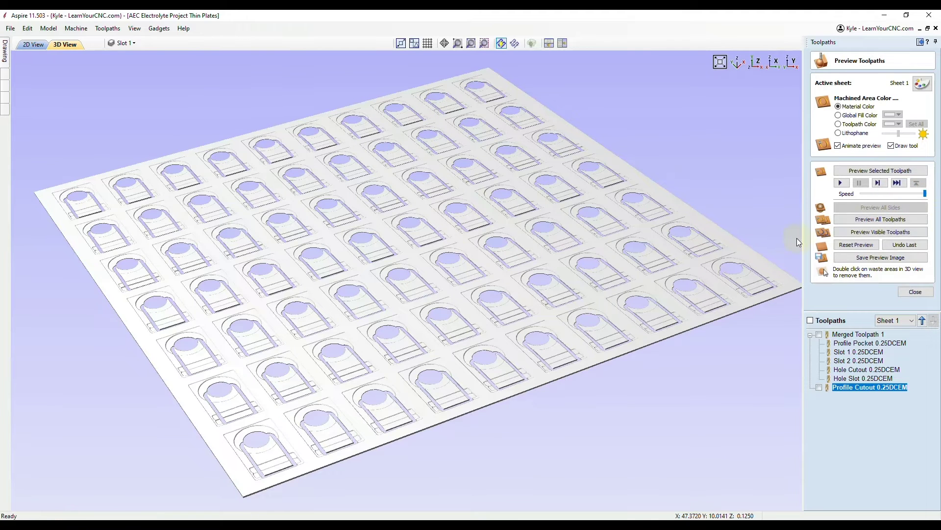
Step: Remove the waste sheet so only the freed plates remain
drag(534, 316, 529, 313)
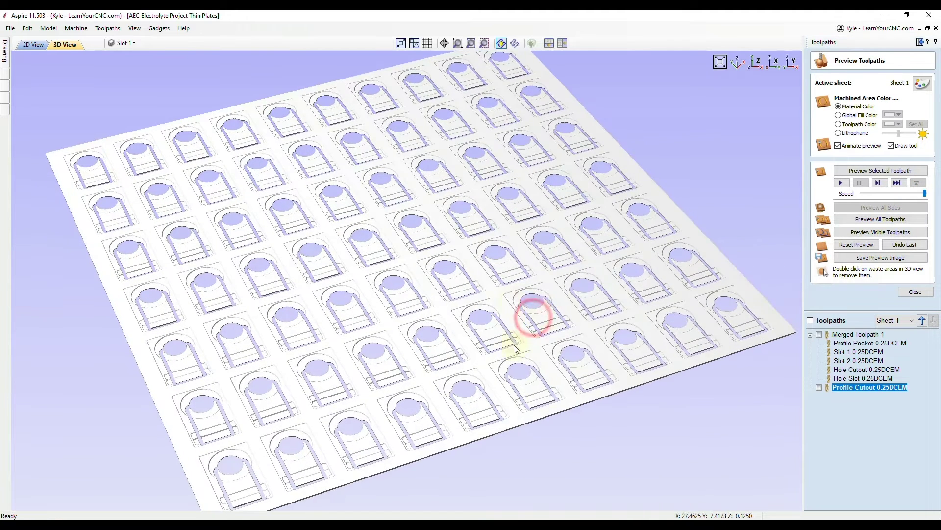
double_click(501, 299)
drag(504, 346, 396, 314)
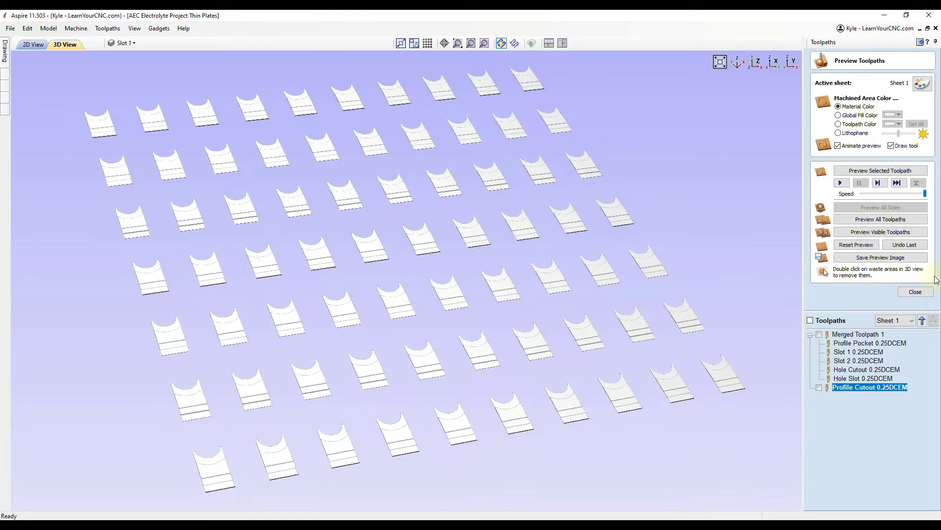
Step: Check the 03:53:48 machining time summary (Merged 03:35:14, Profile Cutout 00:18:34), then close it
click(916, 291)
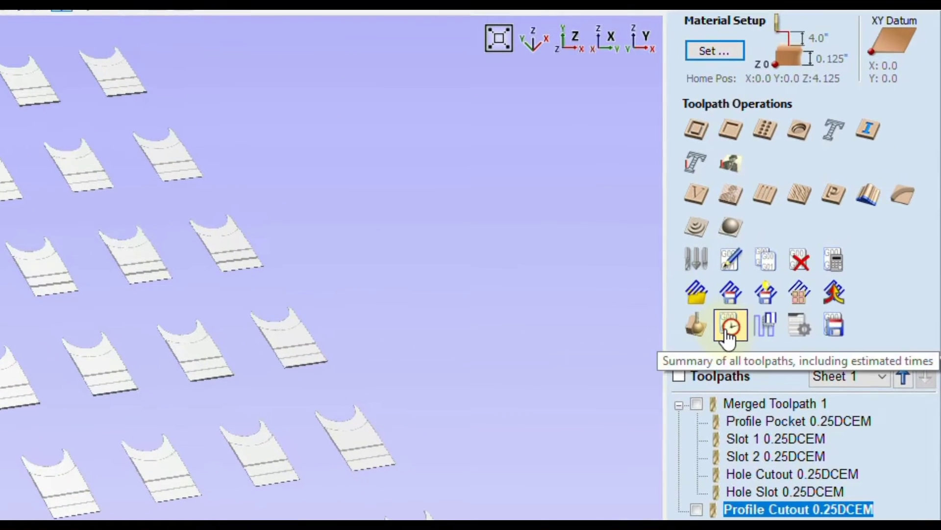
click(827, 215)
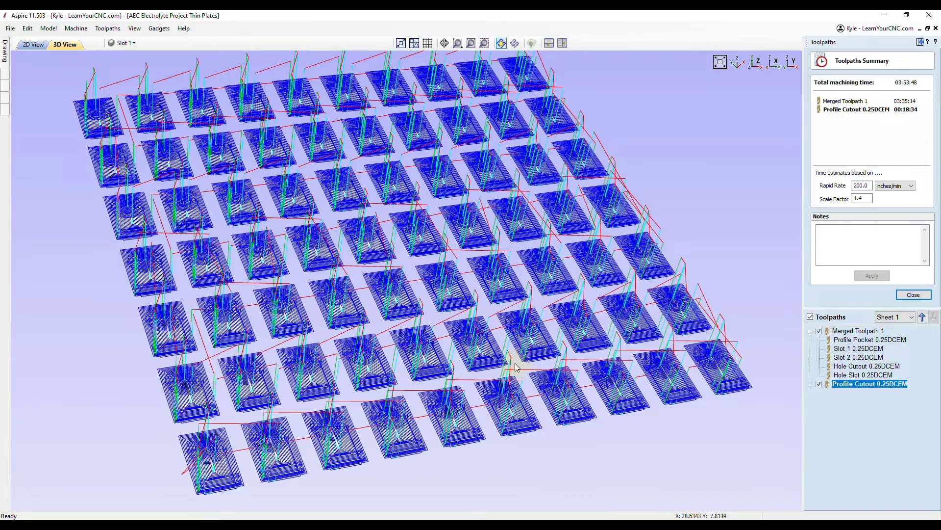
click(46, 529)
drag(496, 351, 553, 280)
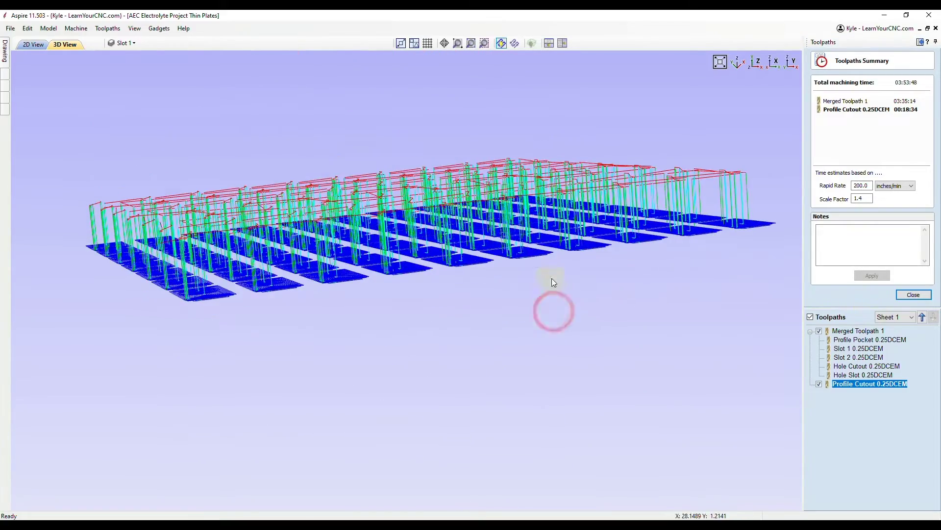
click(913, 294)
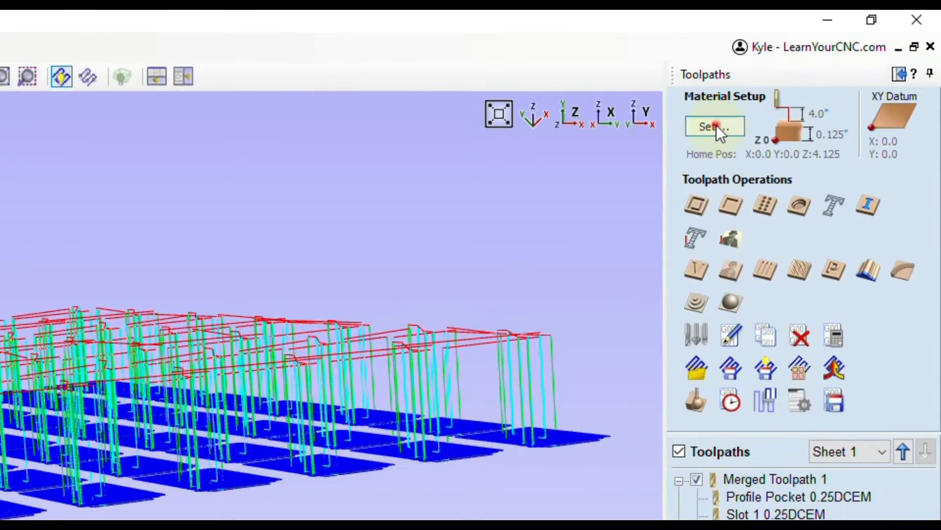
Step: Set Clearance (Z1) to 0.5 and Z Gap above Material to 0.5, then recalculate toolpaths
click(715, 127)
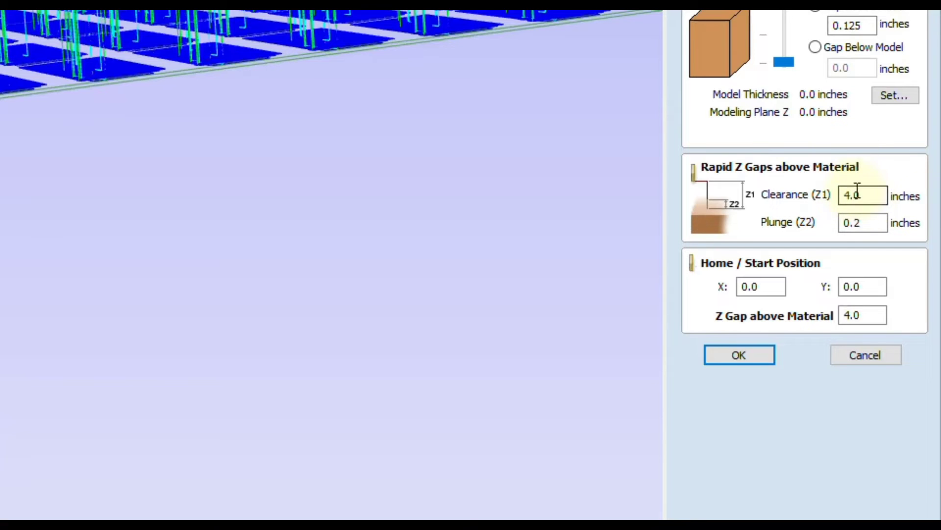
drag(886, 197, 834, 209)
text(0.5)
drag(865, 316, 804, 305)
text(.5)
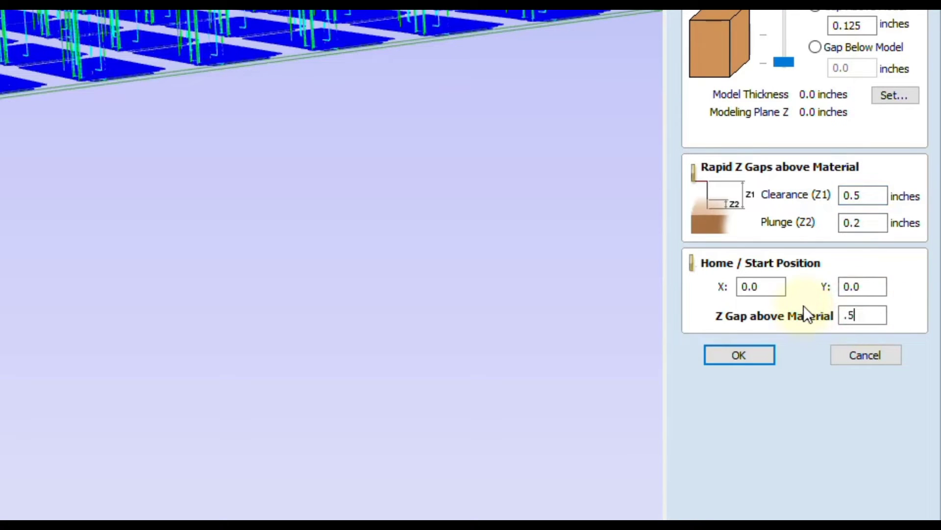
click(883, 287)
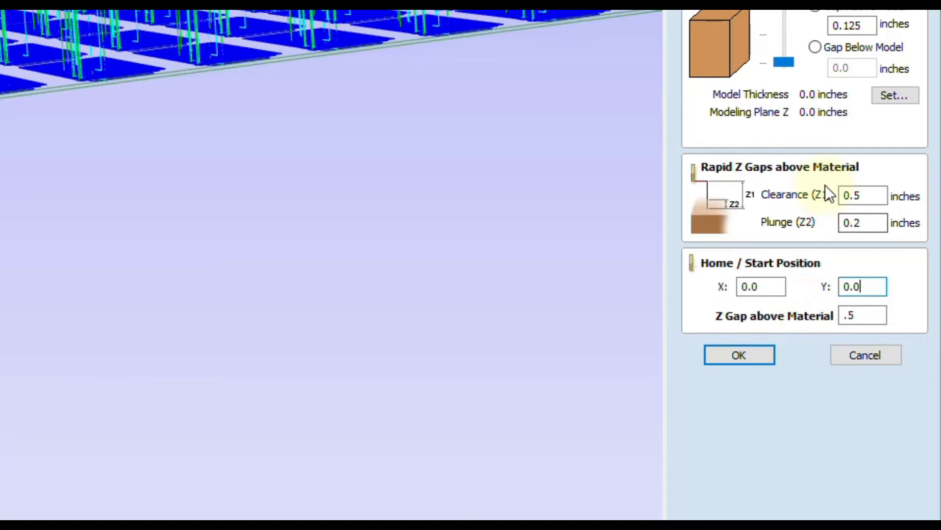
click(725, 354)
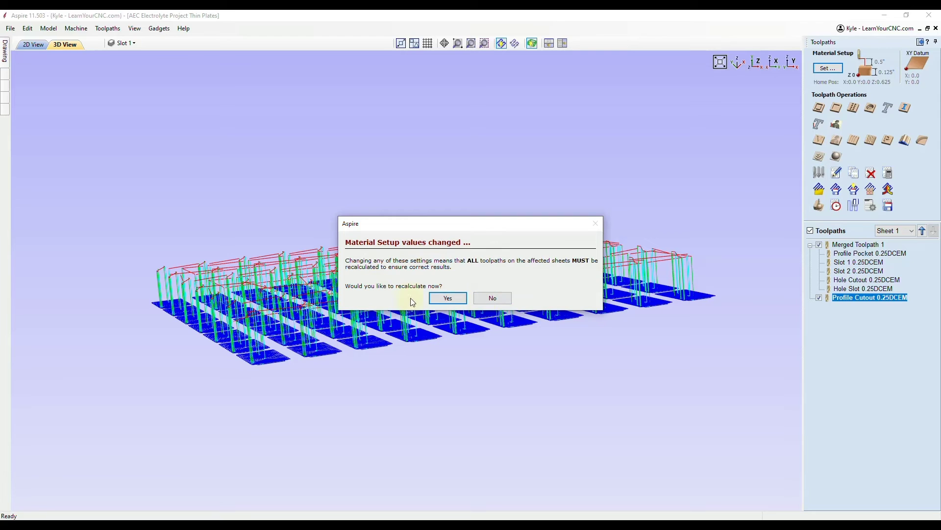
click(444, 298)
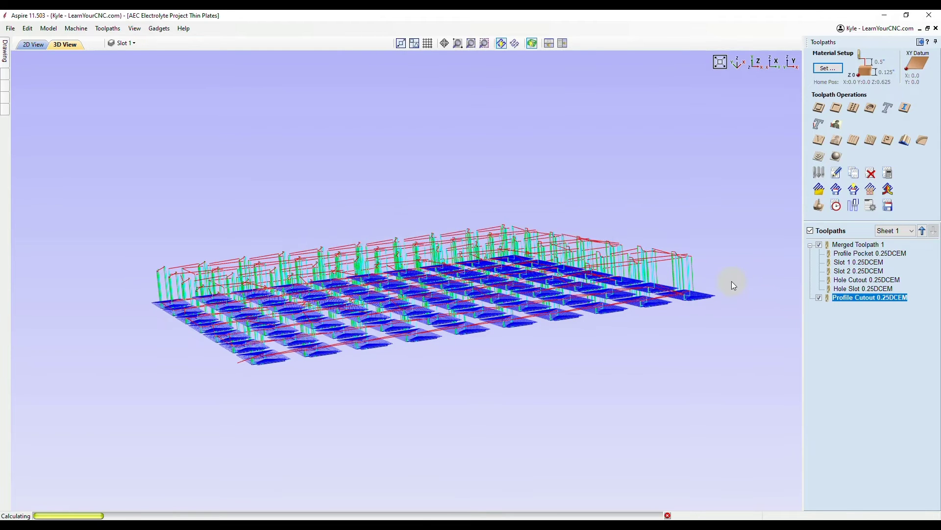
Step: Compare rapid heights in 3D, then show the machining summary: 03:02:22 total, Merged Toolpath 1 02:52:22
click(470, 275)
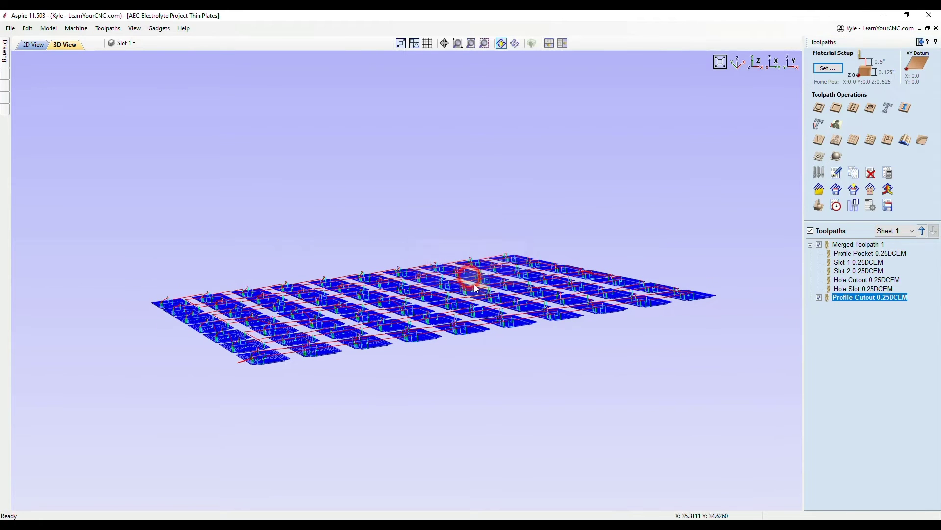
drag(485, 336, 489, 303)
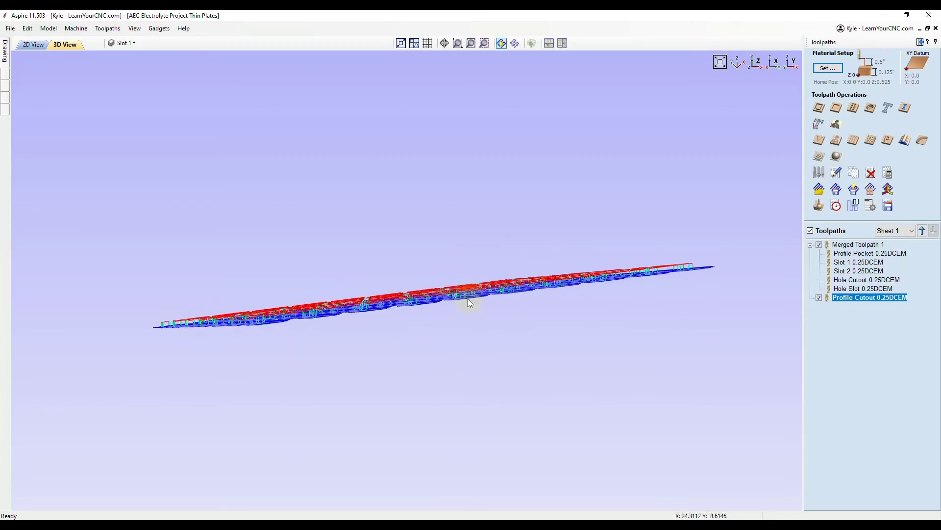
drag(509, 259, 541, 323)
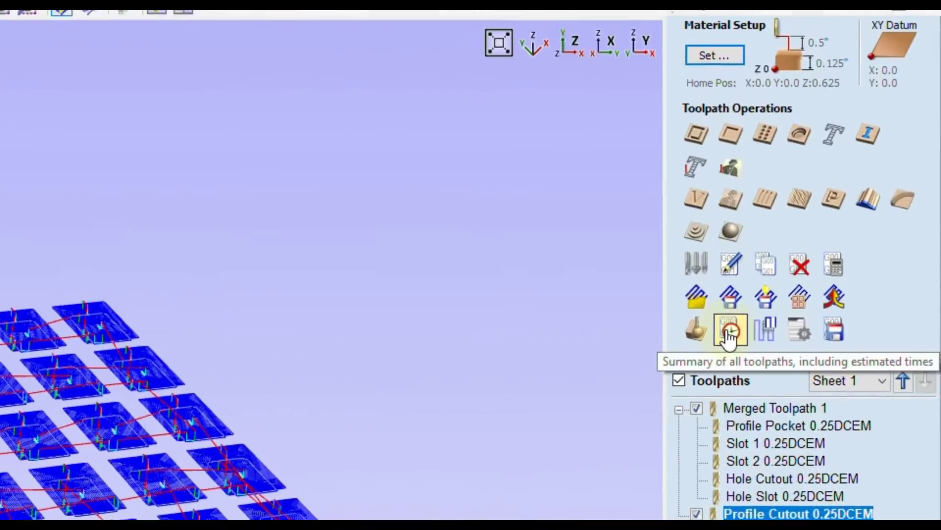
click(730, 335)
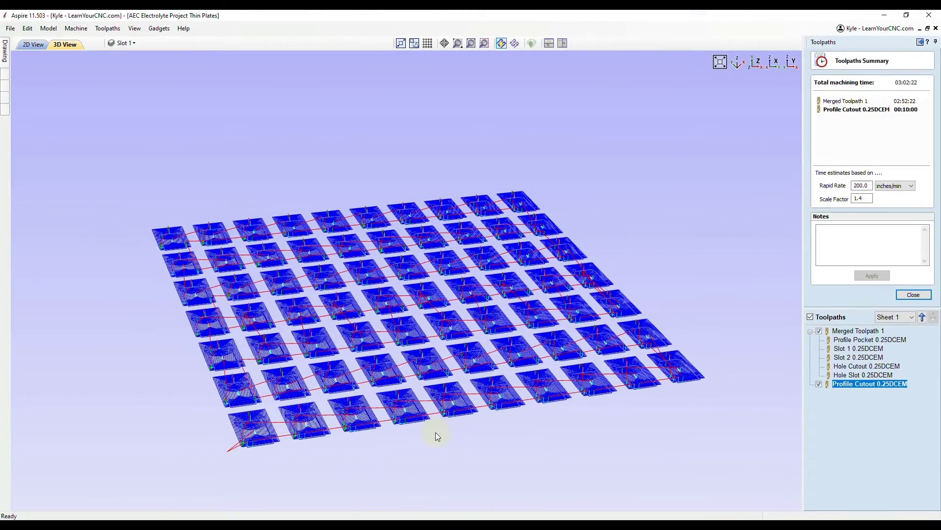
scroll(436, 435, up, 2)
drag(502, 442, 483, 381)
scroll(481, 385, up, 2)
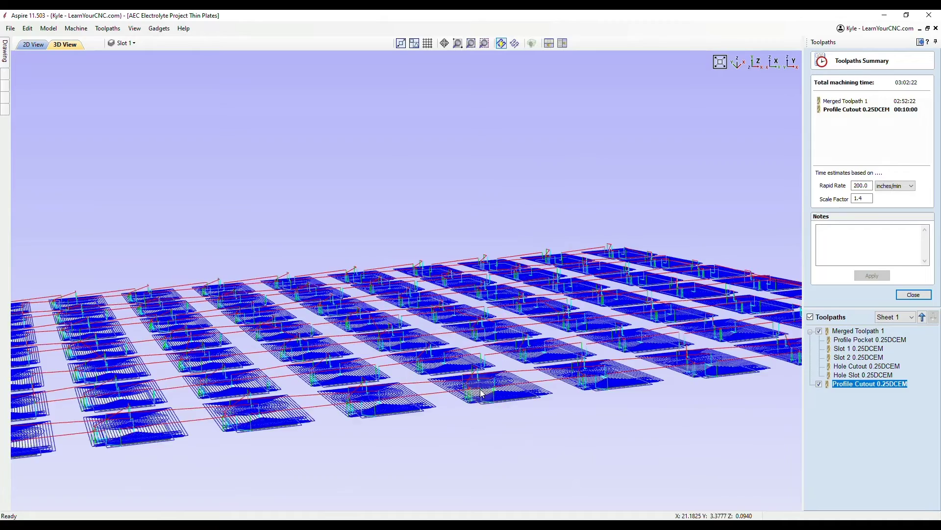
scroll(481, 390, up, 2)
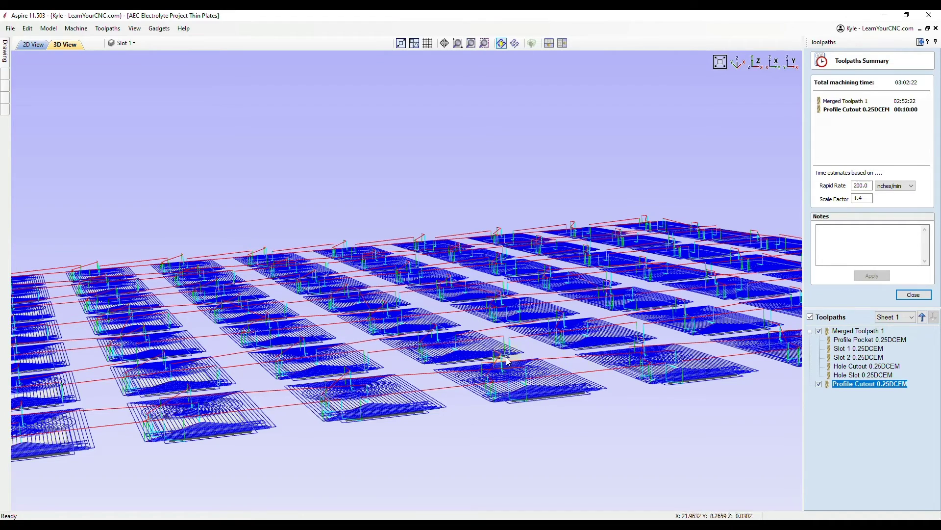
scroll(496, 352, up, 4)
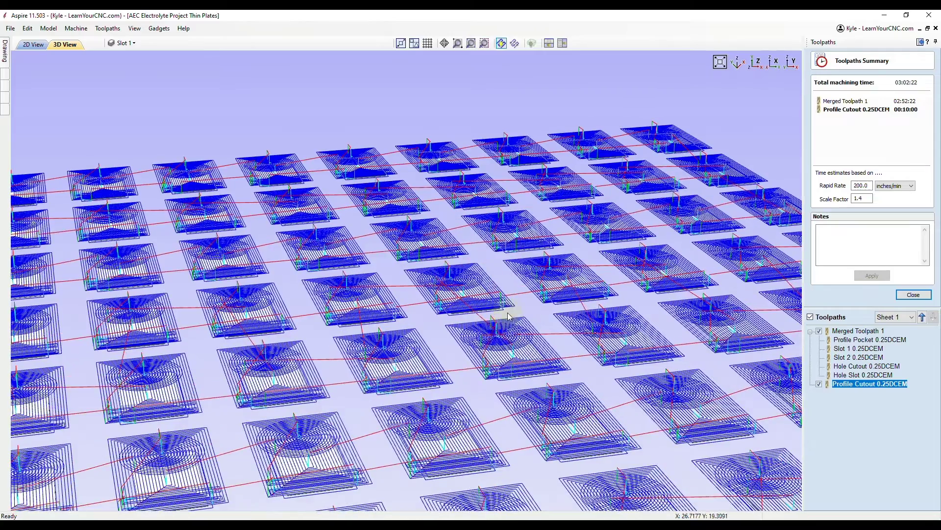
scroll(486, 274, down, 5)
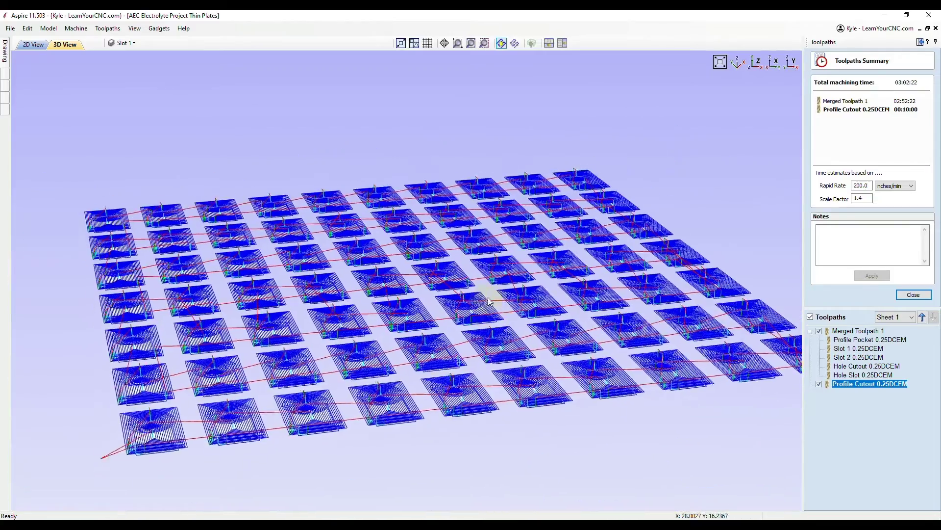